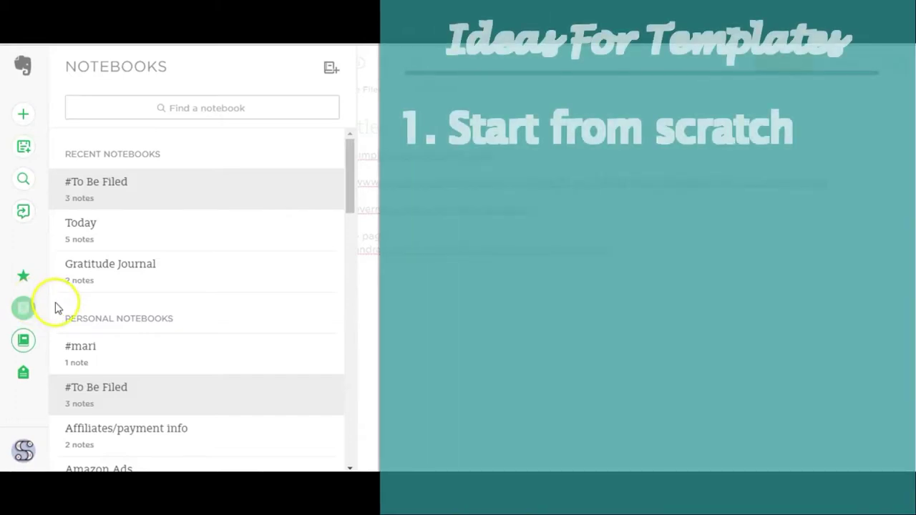
- Open the YouTube notebook and view its Description note with the video description and links
scroll(155, 325, "down", 5)
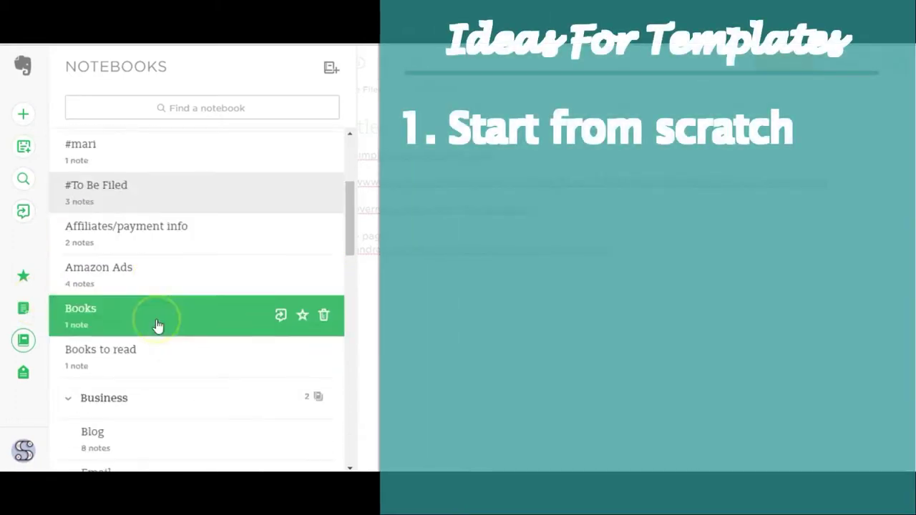
scroll(158, 327, "down", 11)
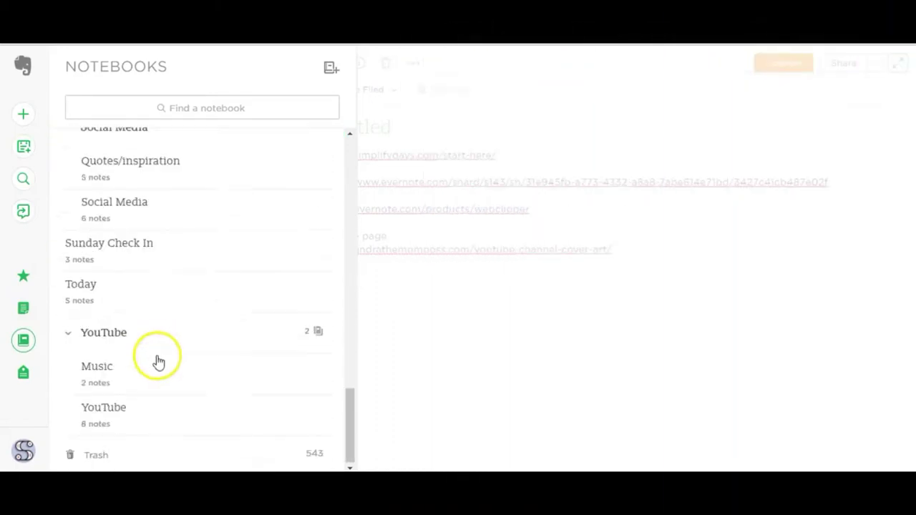
left_click(161, 408)
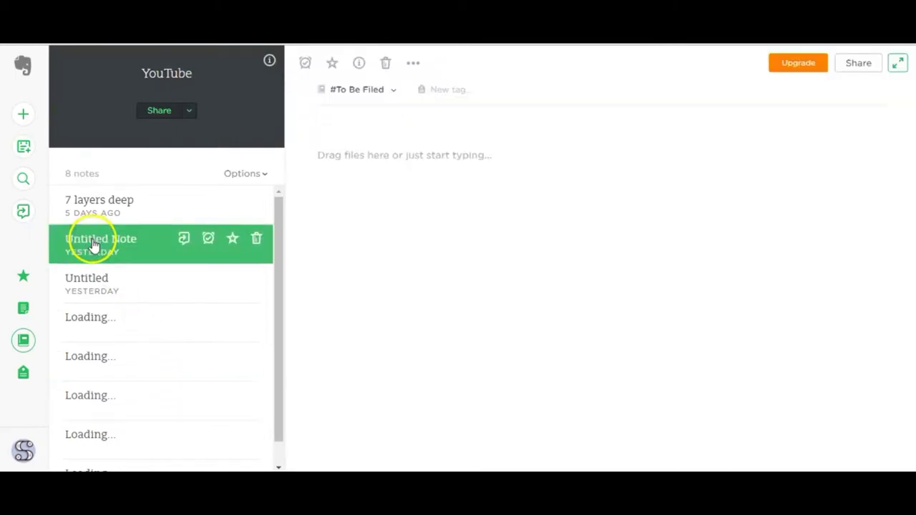
scroll(97, 240, "down", 1)
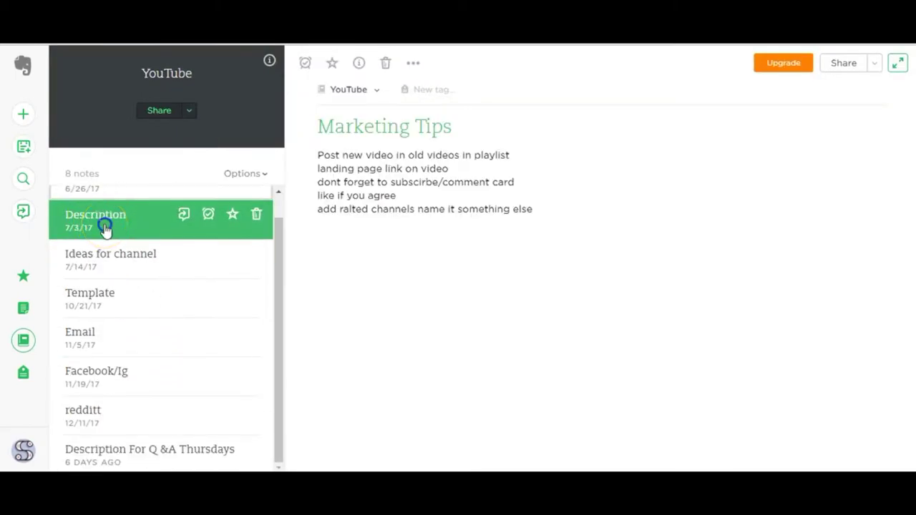
left_click(105, 230)
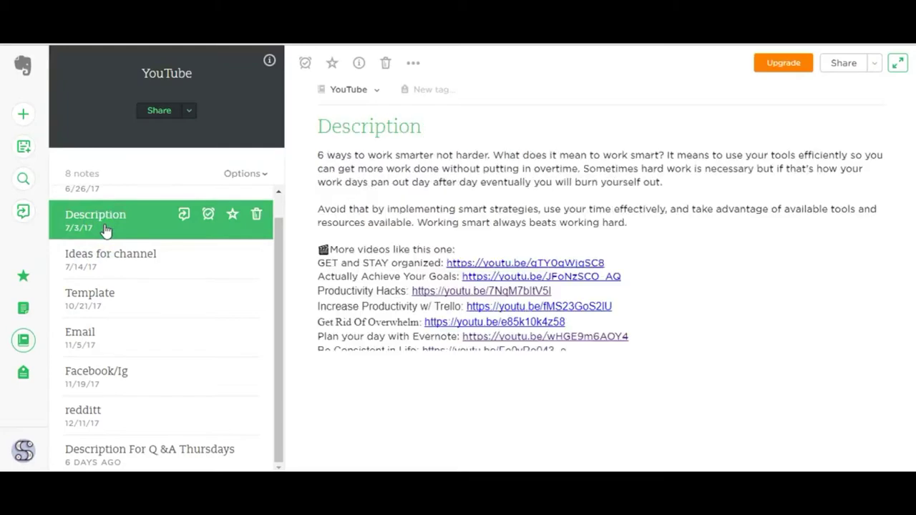
scroll(507, 226, "down", 1)
scroll(507, 229, "down", 3)
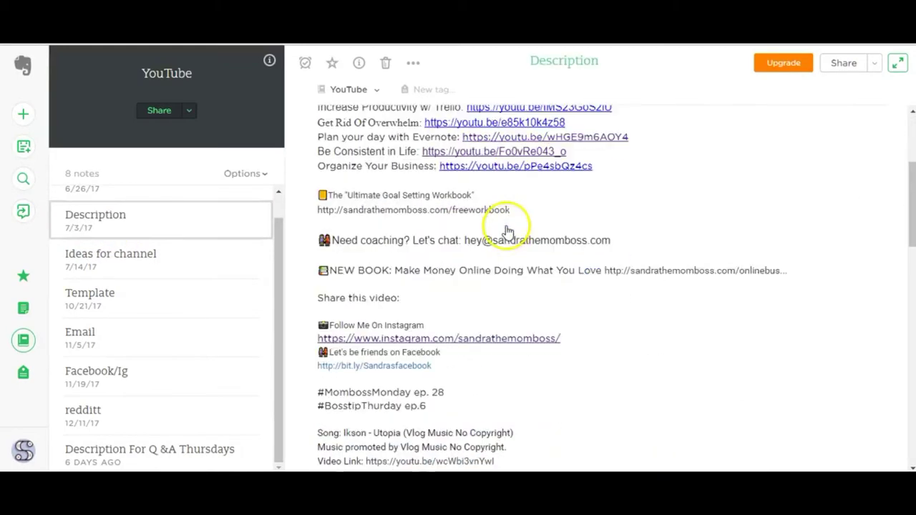
scroll(515, 300, "down", 6)
scroll(517, 308, "up", 3)
scroll(517, 309, "up", 5)
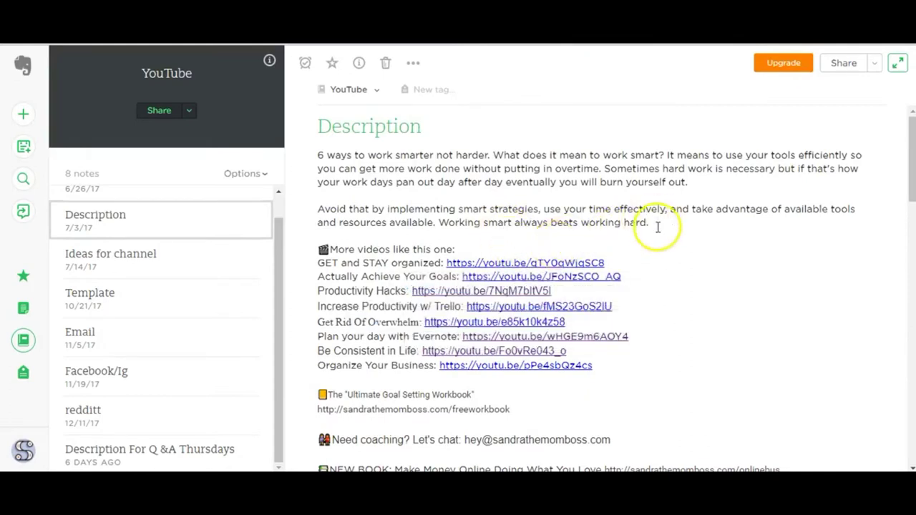
left_click_drag(649, 223, 317, 170)
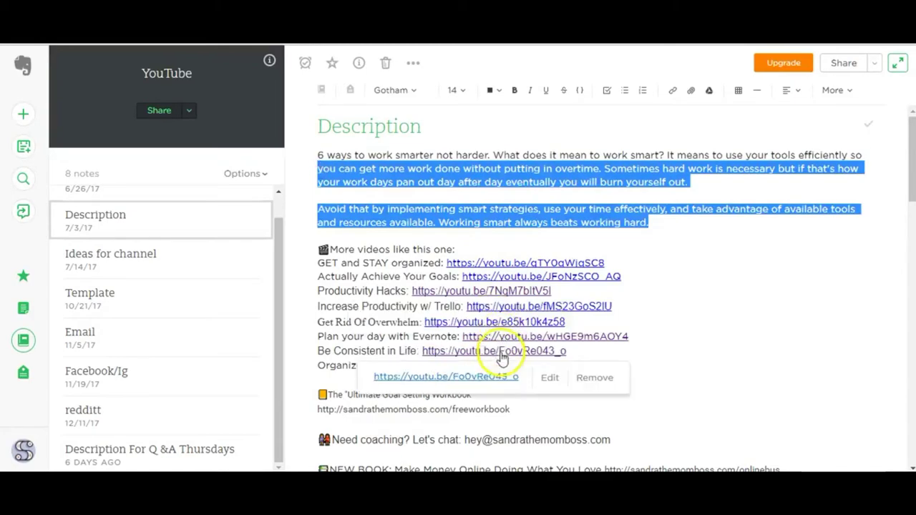
scroll(499, 357, "down", 4)
scroll(498, 363, "down", 4)
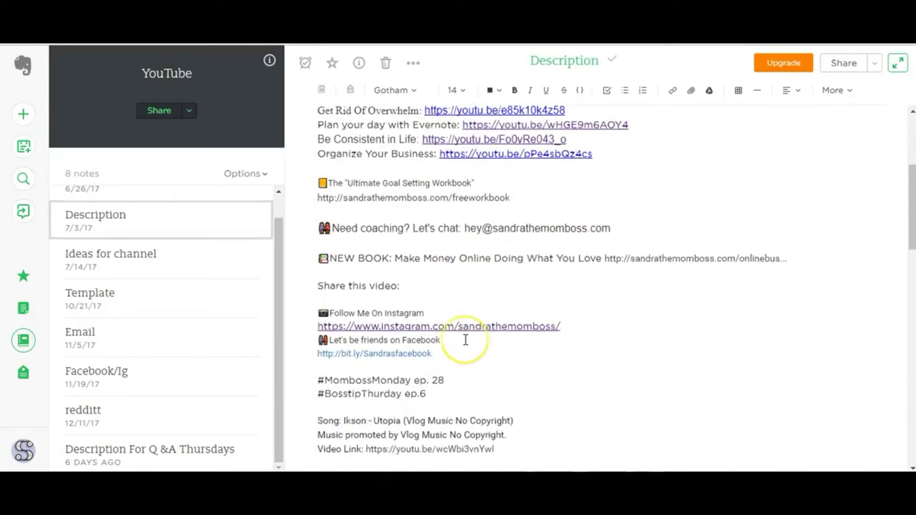
left_click(410, 230)
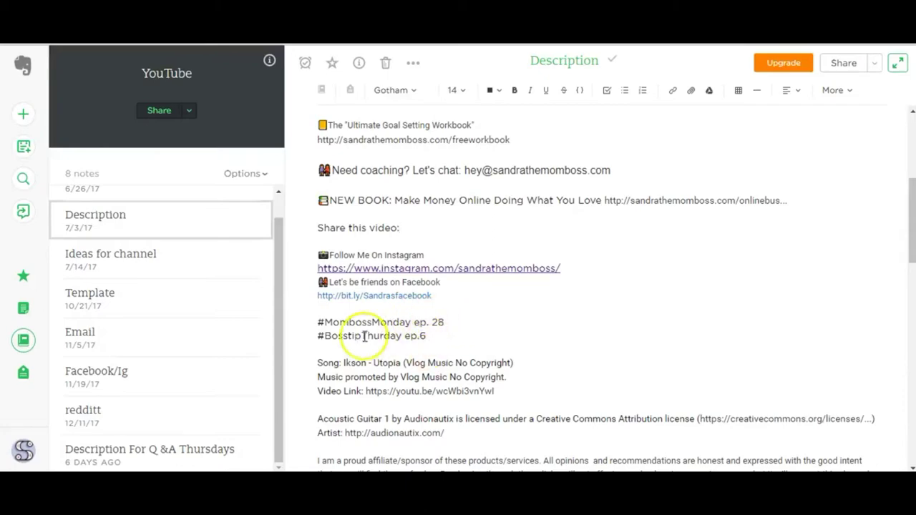
scroll(367, 336, "down", 2)
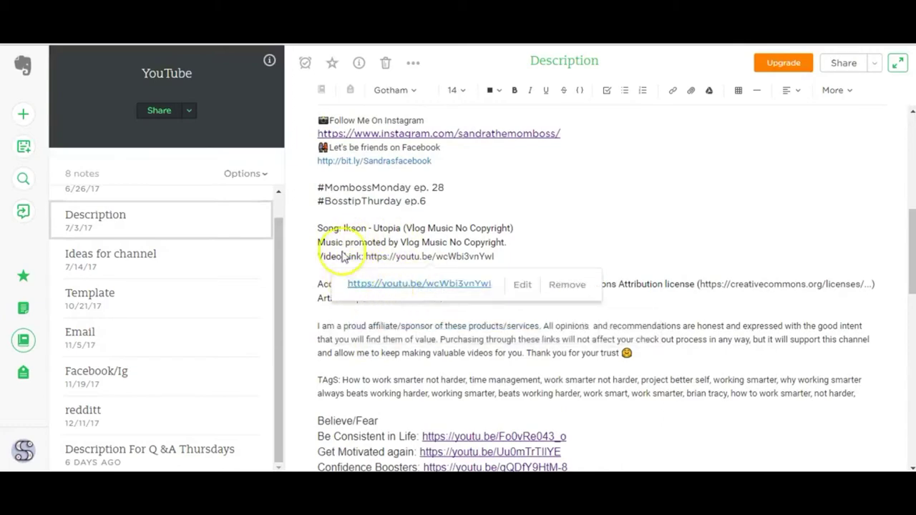
scroll(414, 344, "down", 2)
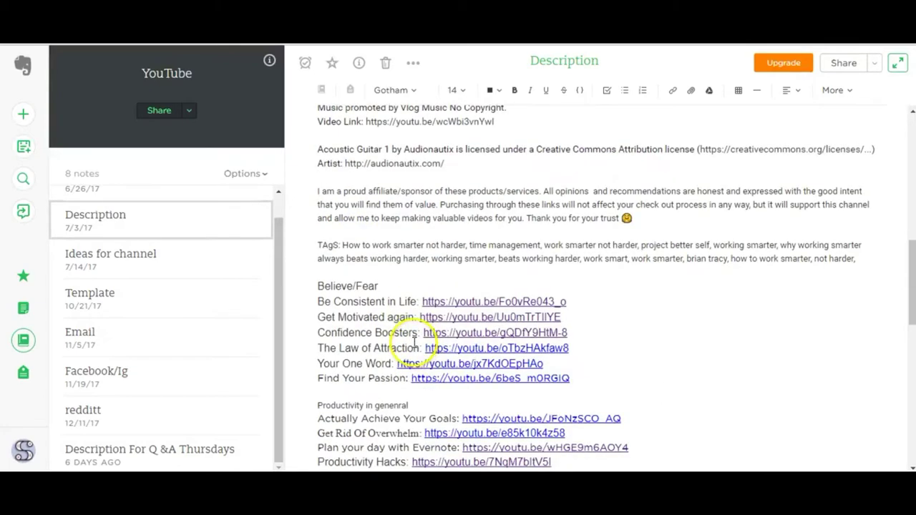
scroll(413, 340, "up", 2)
scroll(416, 333, "down", 4)
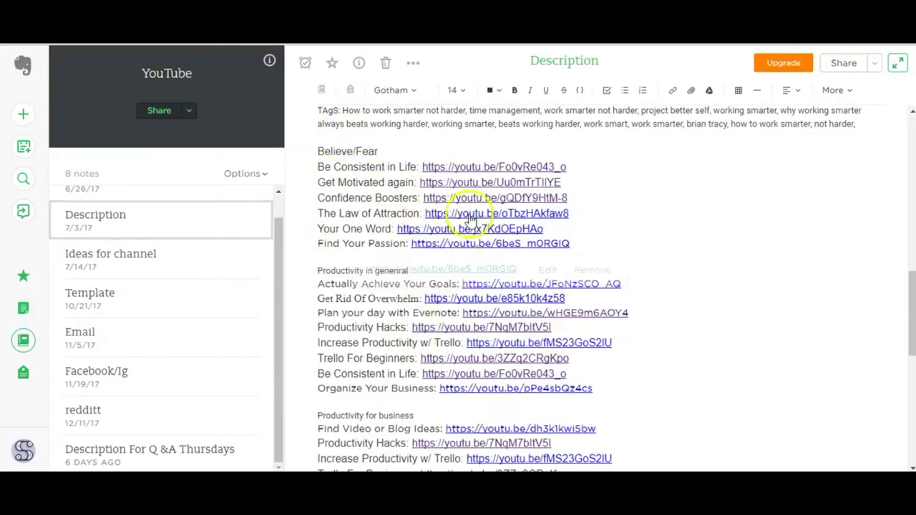
scroll(401, 286, "down", 2)
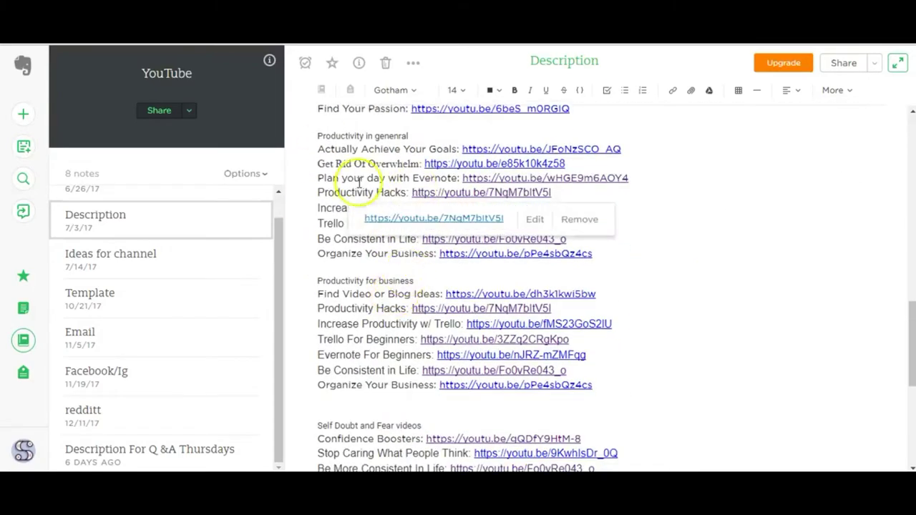
scroll(350, 362, "down", 2)
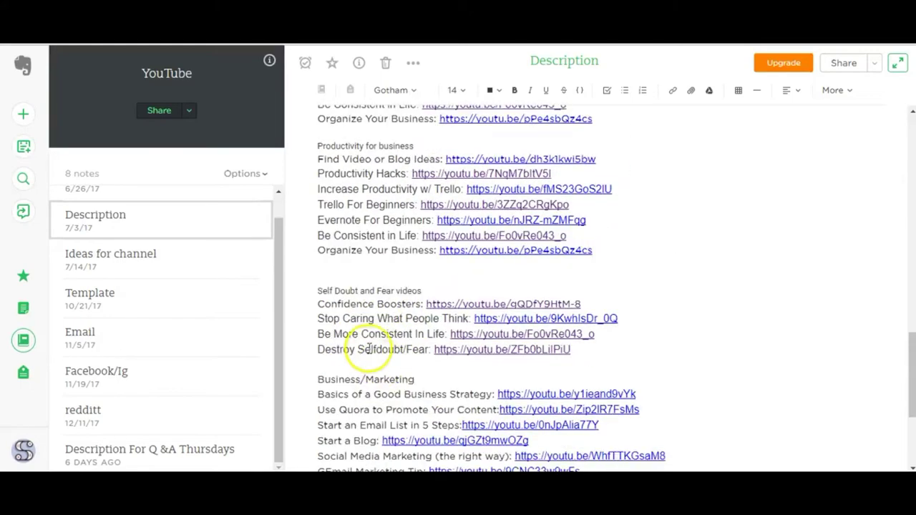
scroll(365, 348, "up", 12)
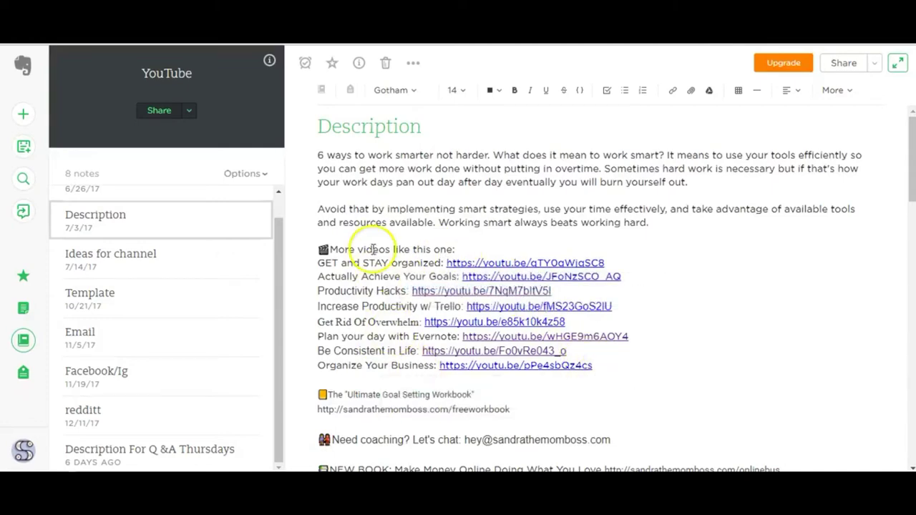
scroll(379, 327, "down", 10)
scroll(381, 329, "down", 5)
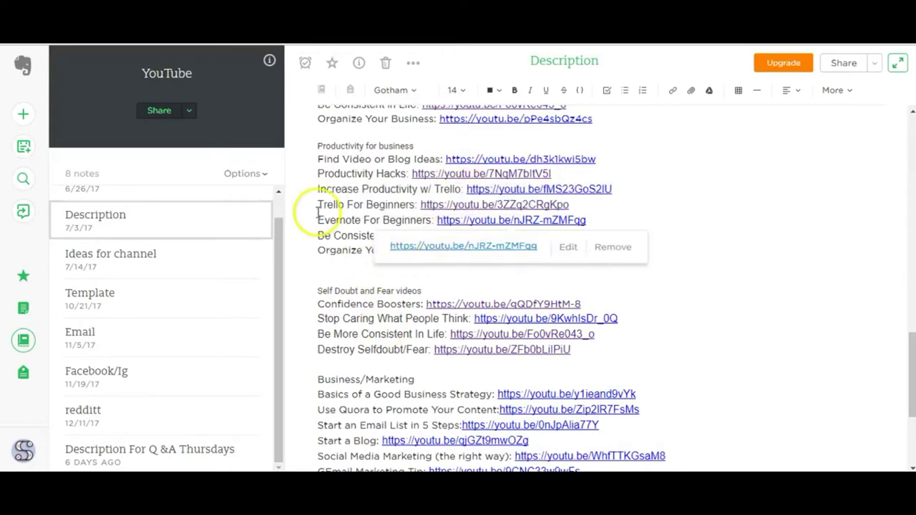
mouse_move(430, 206)
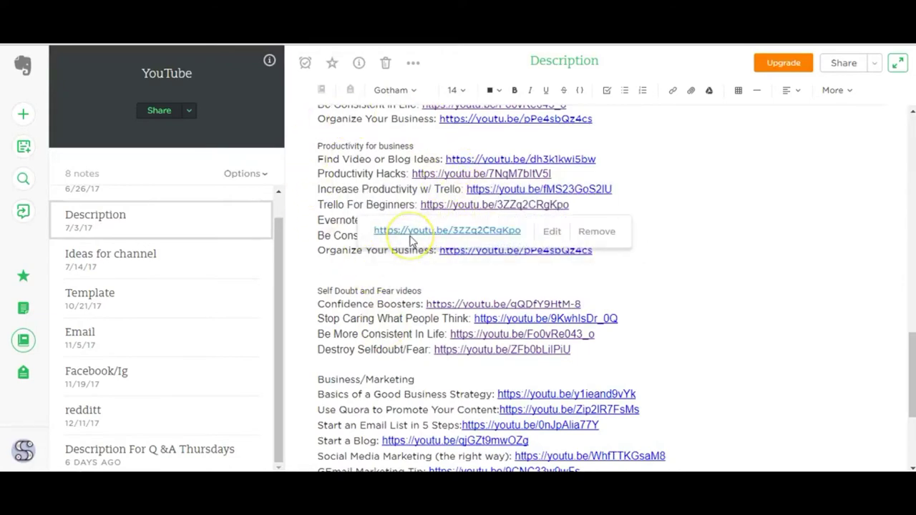
- Open the Amazon Ads notebook's checklist note, then bring the notebooks list back up
left_click(23, 340)
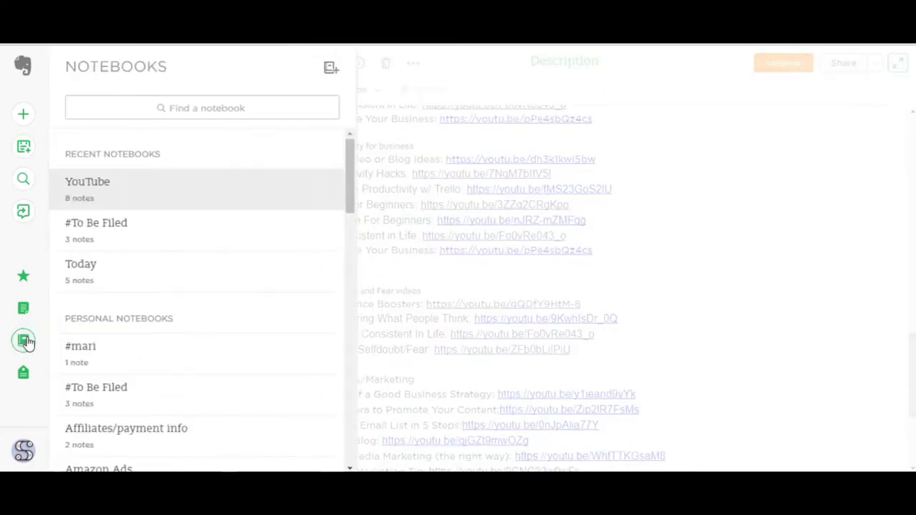
scroll(180, 287, "down", 5)
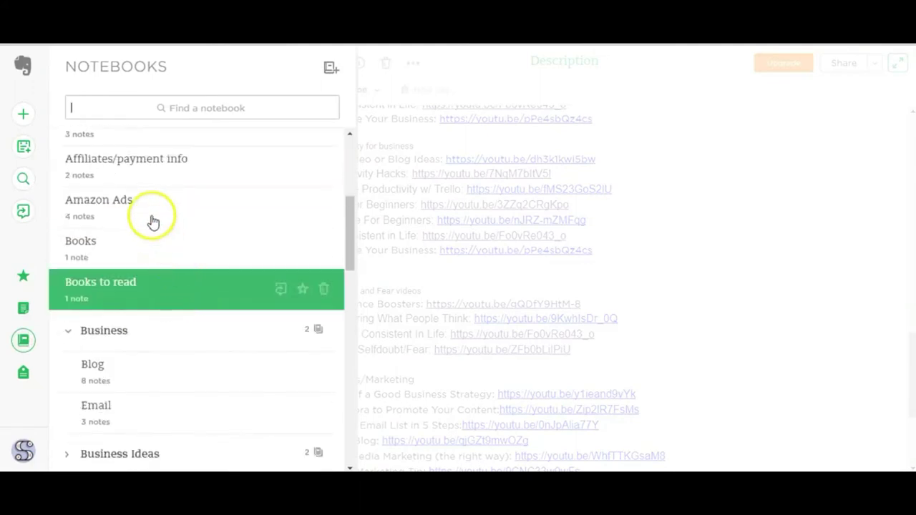
left_click(152, 218)
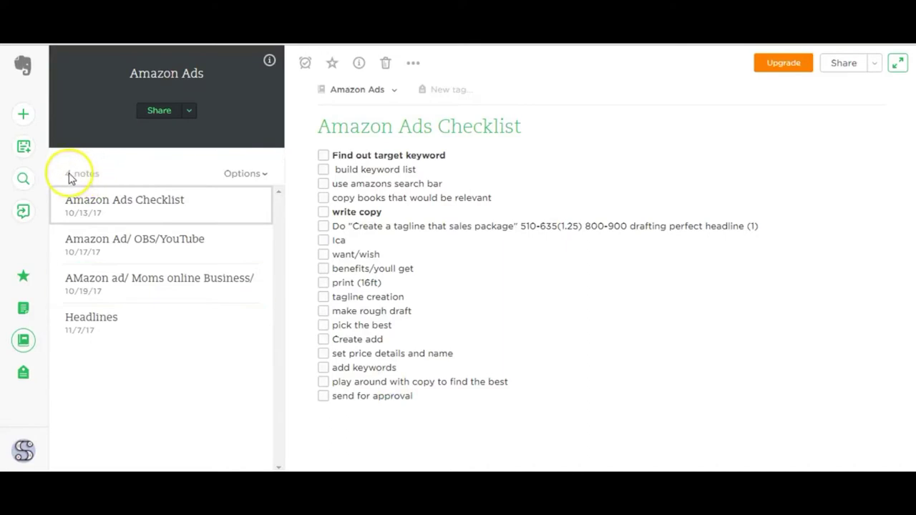
left_click(23, 308)
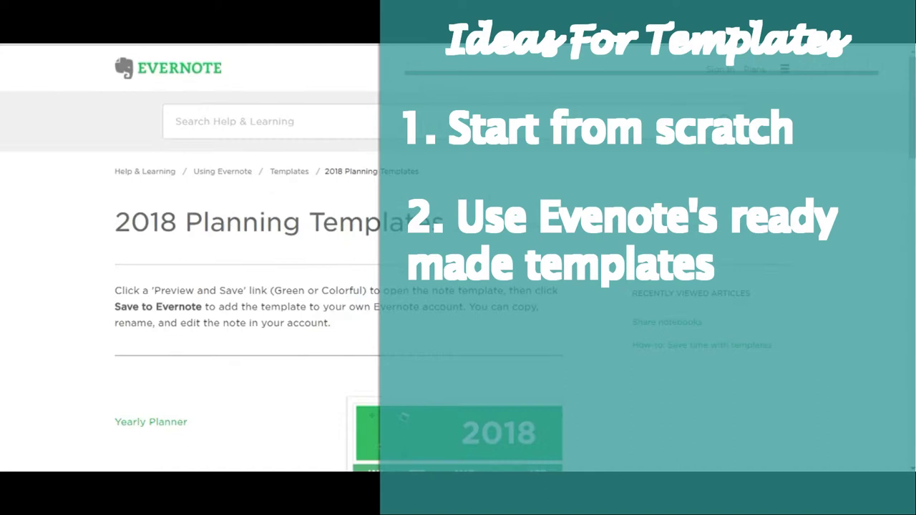
- Scroll the creative writing templates article down to the 'Three-Act Story Plotting' template
scroll(325, 255, "down", 3)
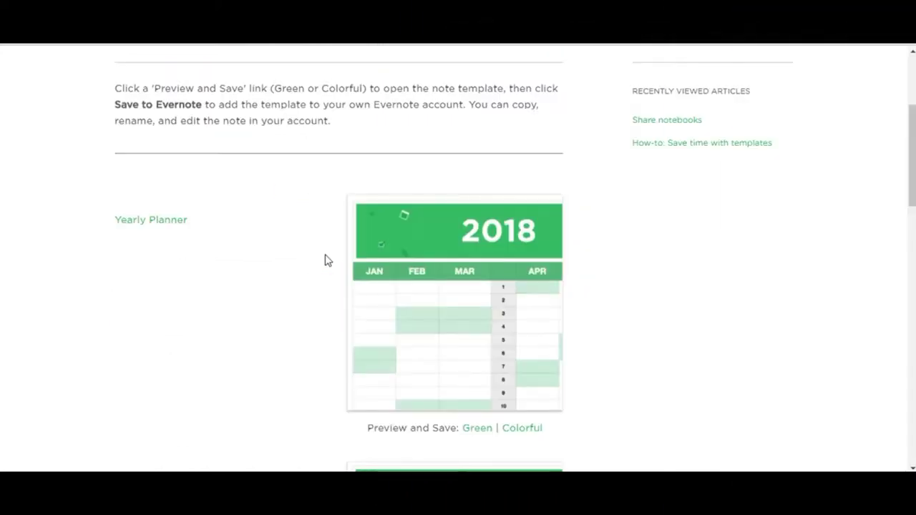
scroll(324, 260, "up", 3)
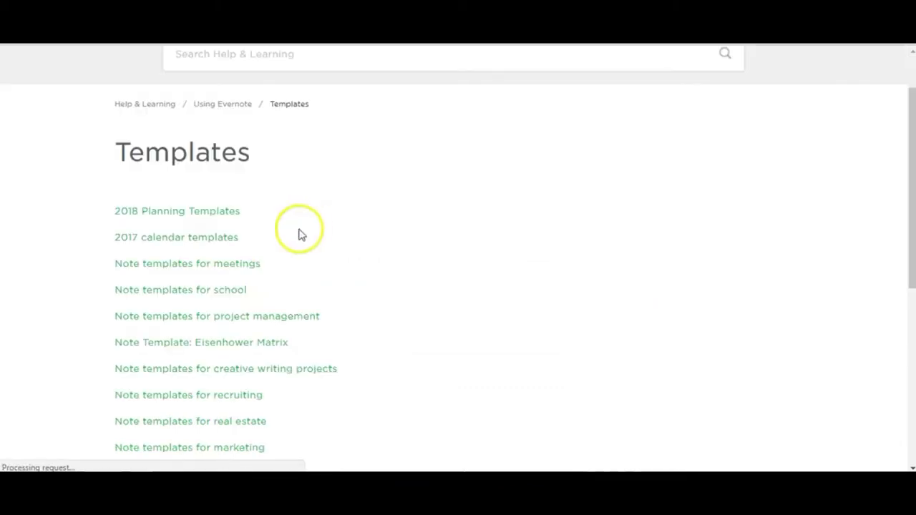
scroll(168, 313, "down", 2)
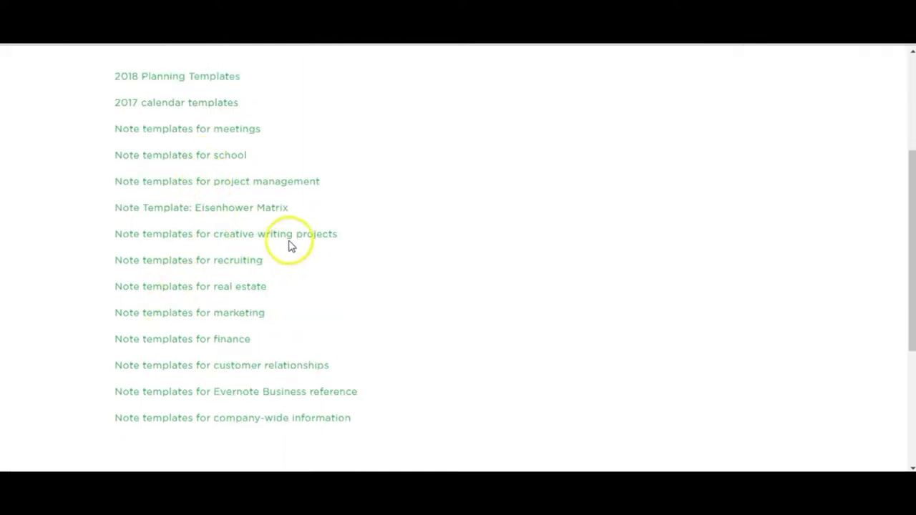
scroll(229, 287, "down", 1)
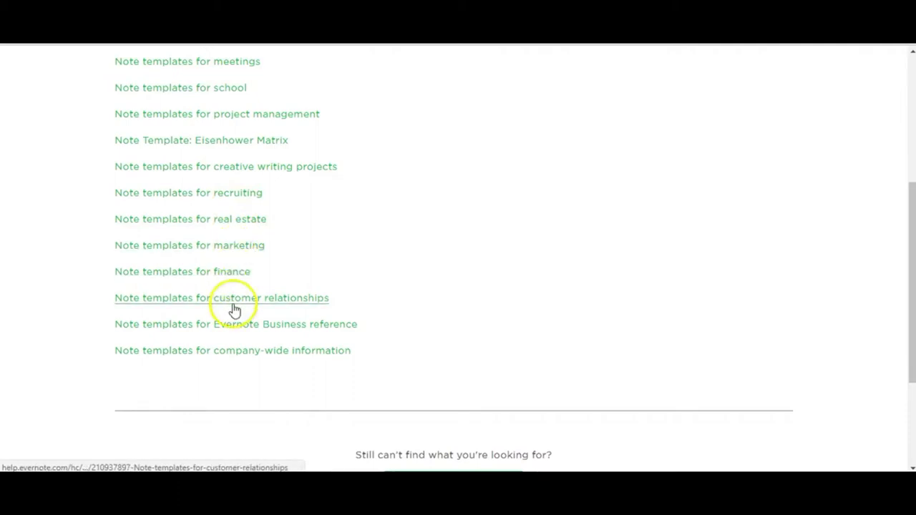
scroll(233, 281, "up", 1)
scroll(232, 279, "up", 3)
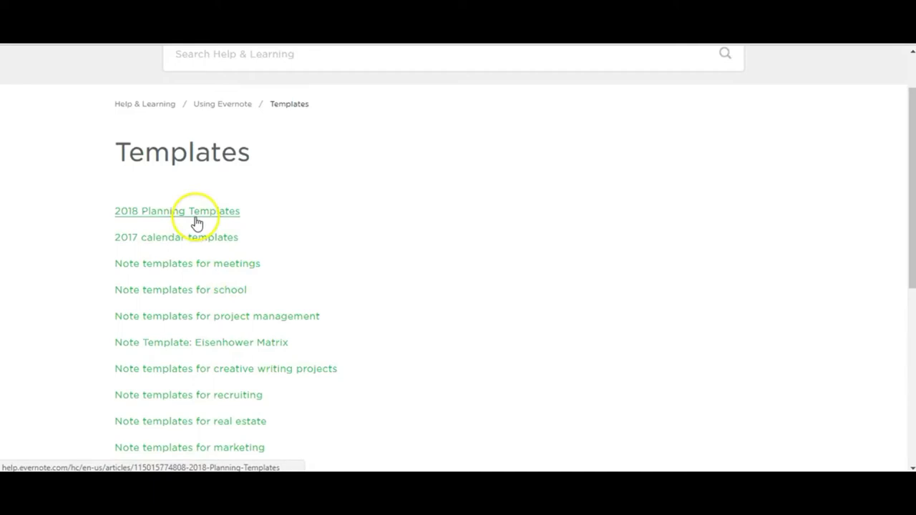
scroll(215, 250, "down", 3)
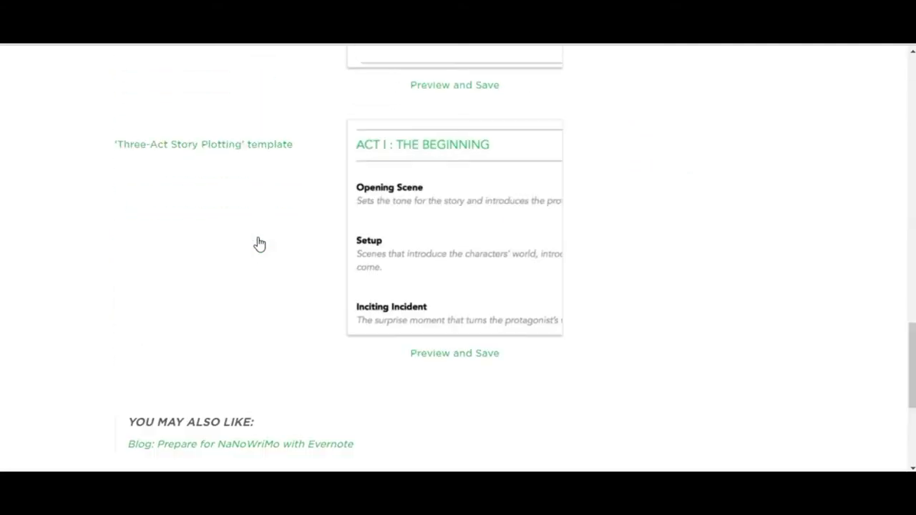
- Preview the Three-Act Story Plotting template, then show the notebooks available for saving it
left_click(441, 356)
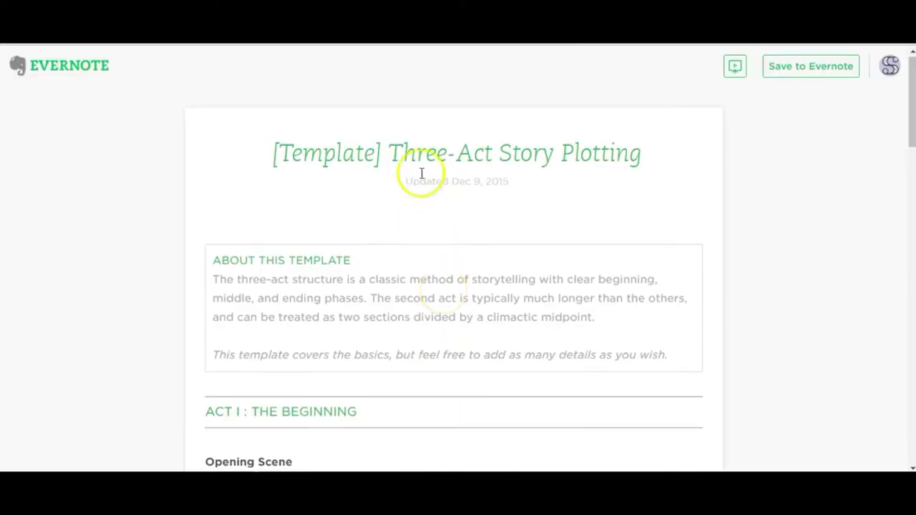
scroll(472, 151, "down", 1)
scroll(478, 256, "down", 8)
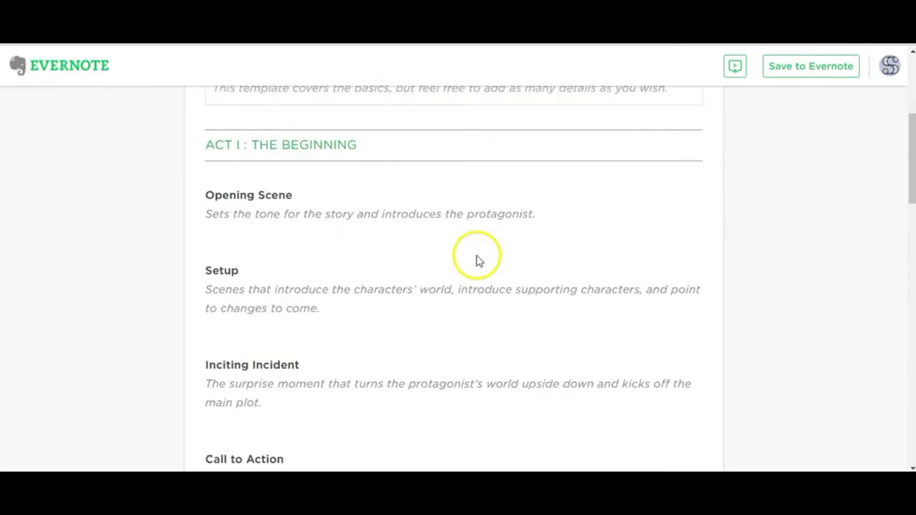
scroll(477, 261, "down", 4)
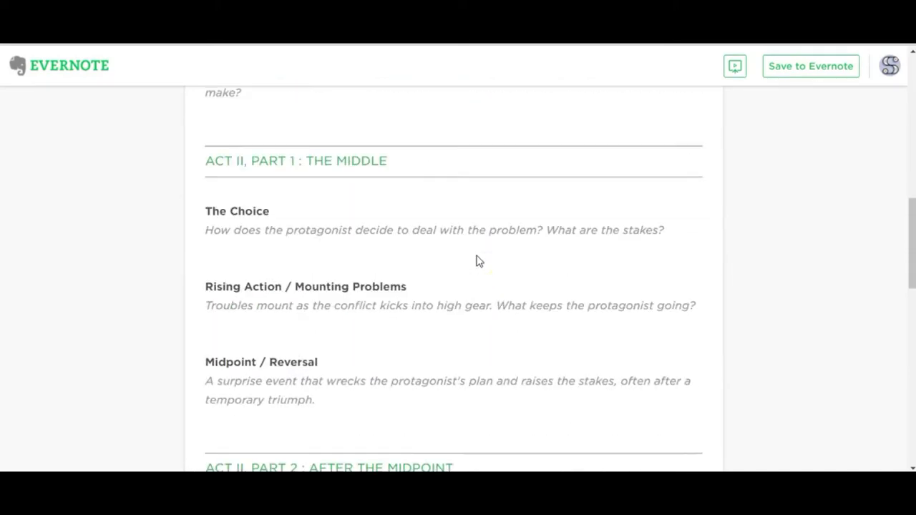
scroll(479, 261, "down", 3)
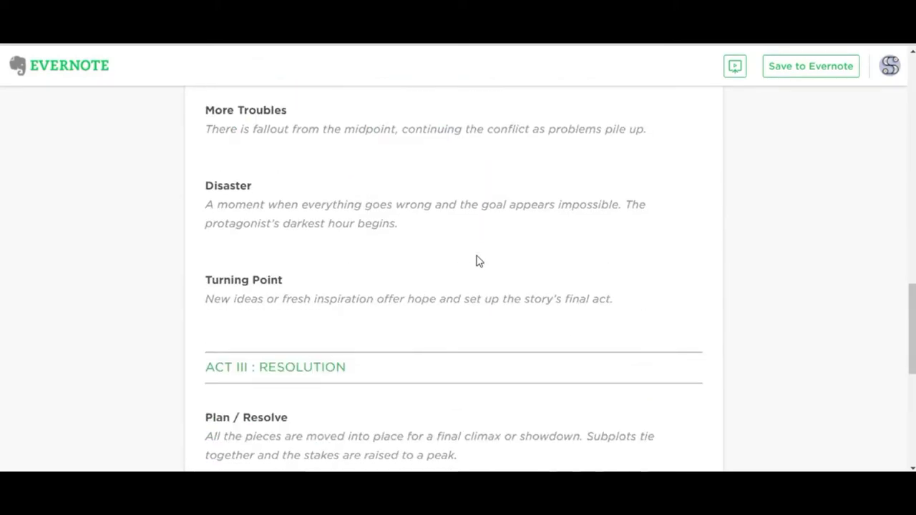
scroll(479, 261, "down", 6)
scroll(507, 251, "up", 10)
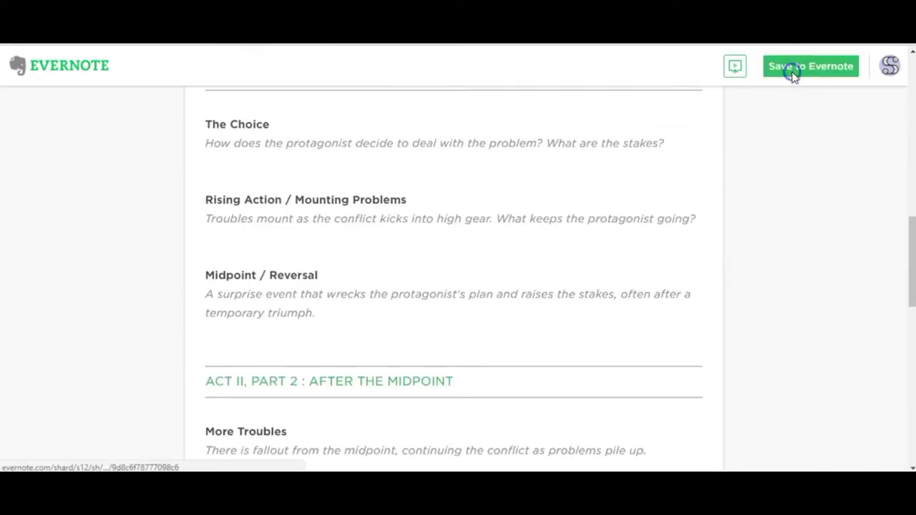
left_click(791, 70)
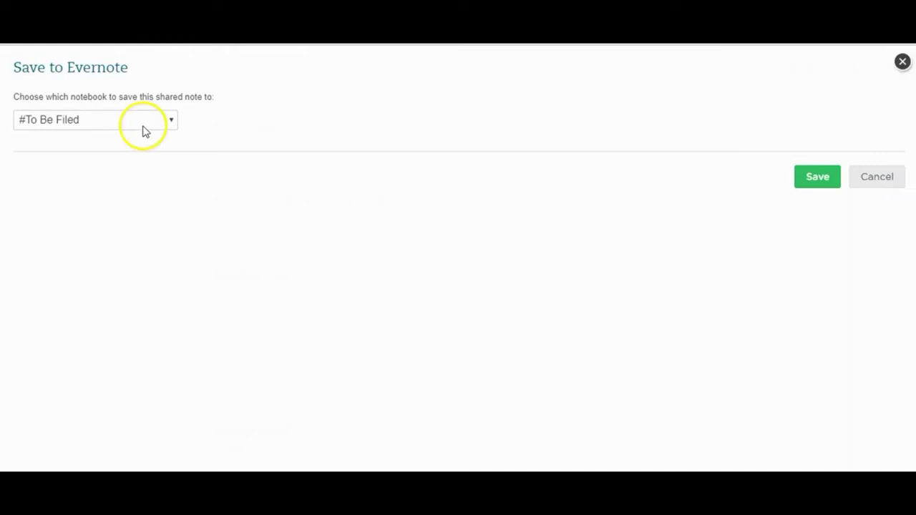
left_click(144, 127)
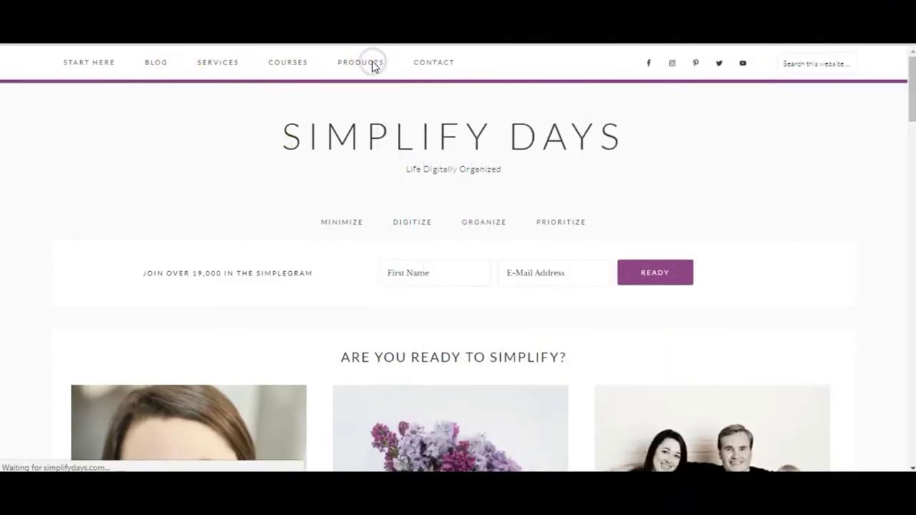
- Browse Simplify Days' free Digital Evernote Templates to the Purpose Driven Social Media template
scroll(337, 231, "down", 10)
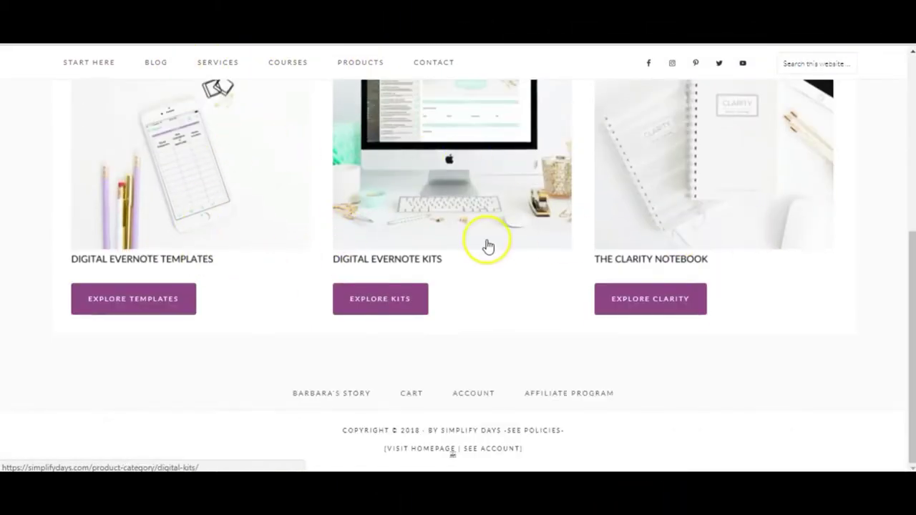
scroll(472, 247, "up", 2)
left_click(115, 294)
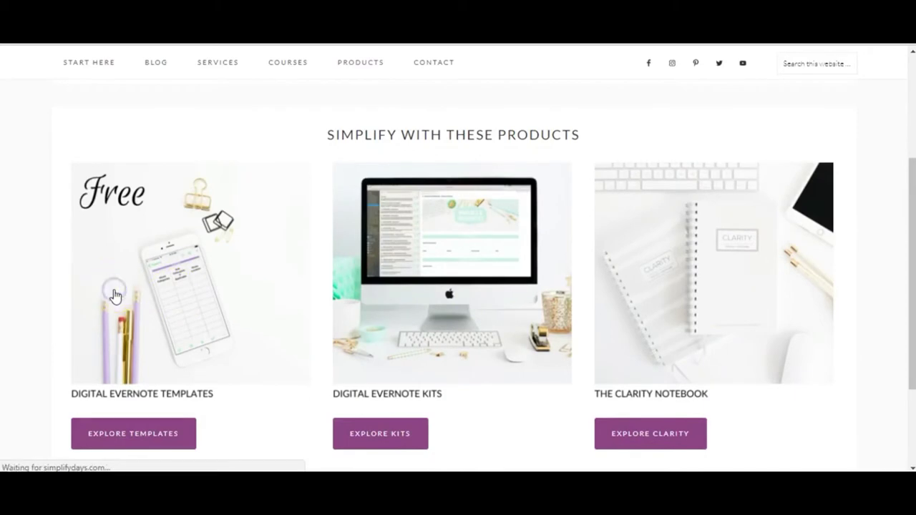
left_click(149, 435)
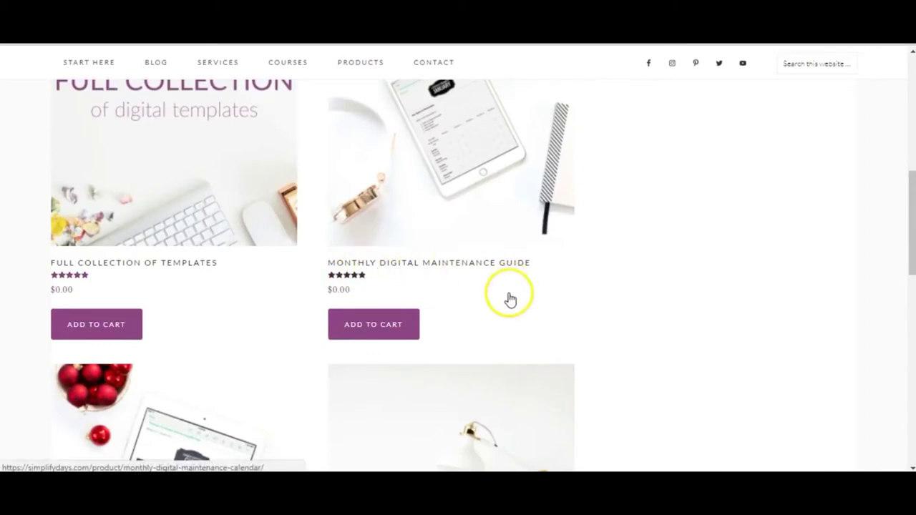
scroll(429, 336, "down", 5)
scroll(399, 346, "up", 2)
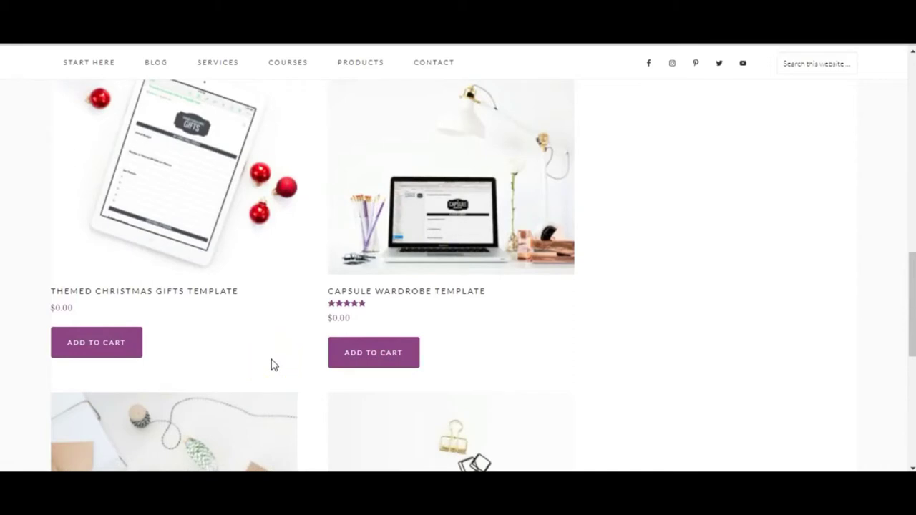
scroll(273, 365, "down", 1)
scroll(272, 365, "down", 4)
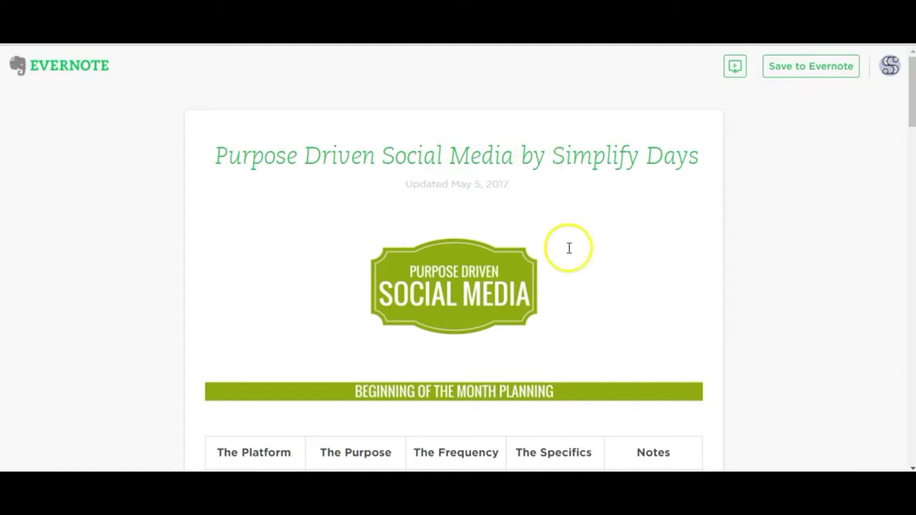
- Start saving the social media template to Evernote, leaving the notebook as #To Be Filed
scroll(567, 247, "down", 2)
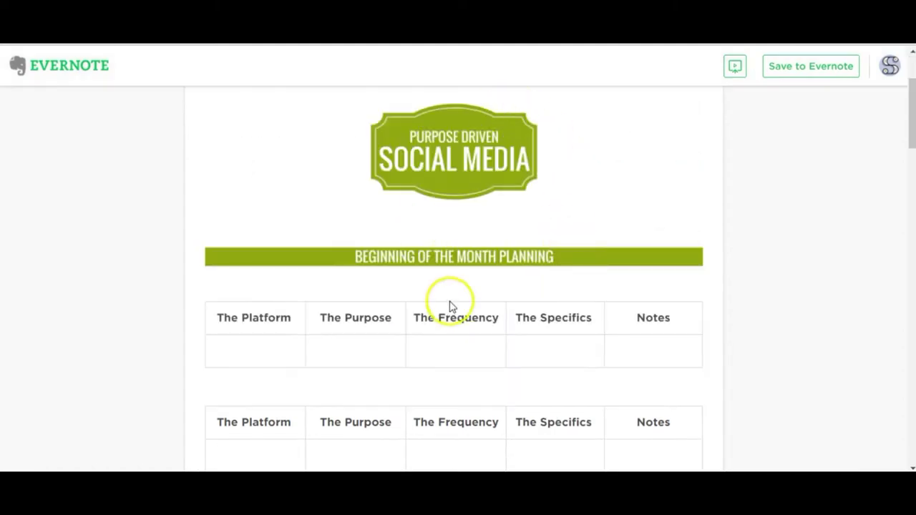
scroll(451, 306, "down", 1)
scroll(451, 305, "down", 10)
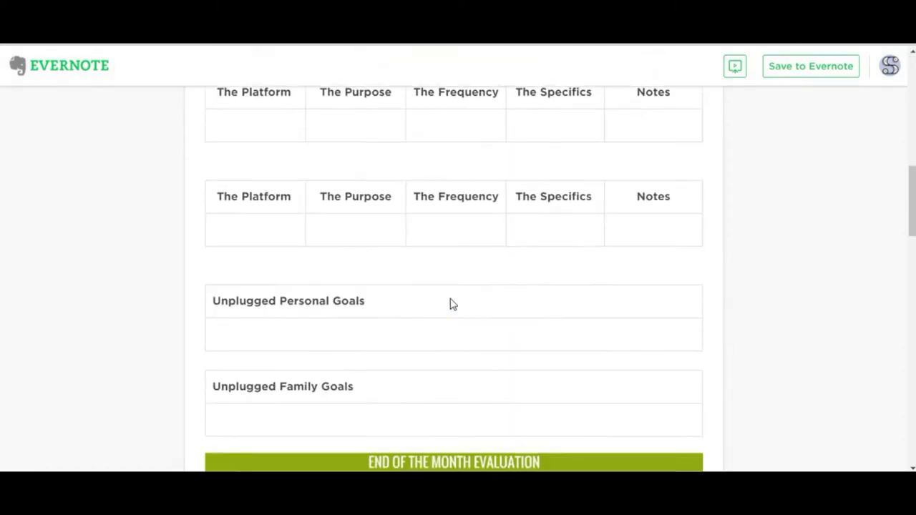
left_click(809, 67)
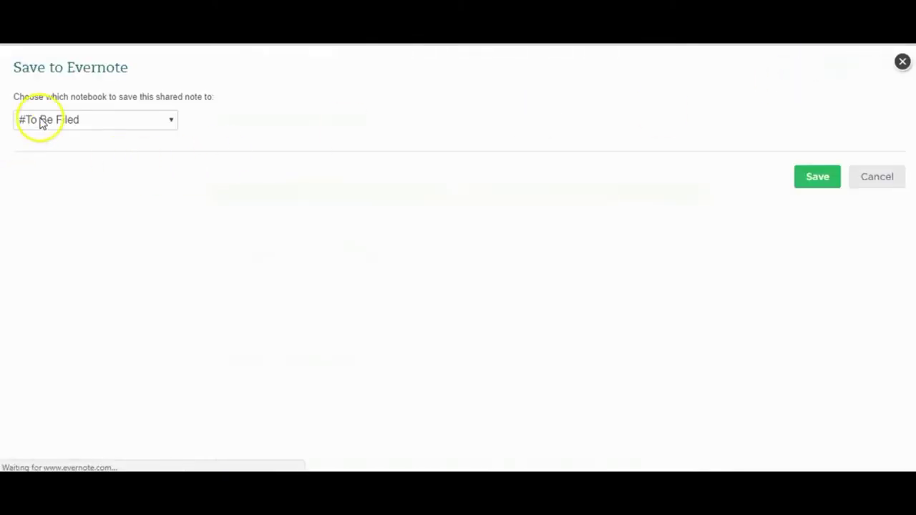
left_click(41, 122)
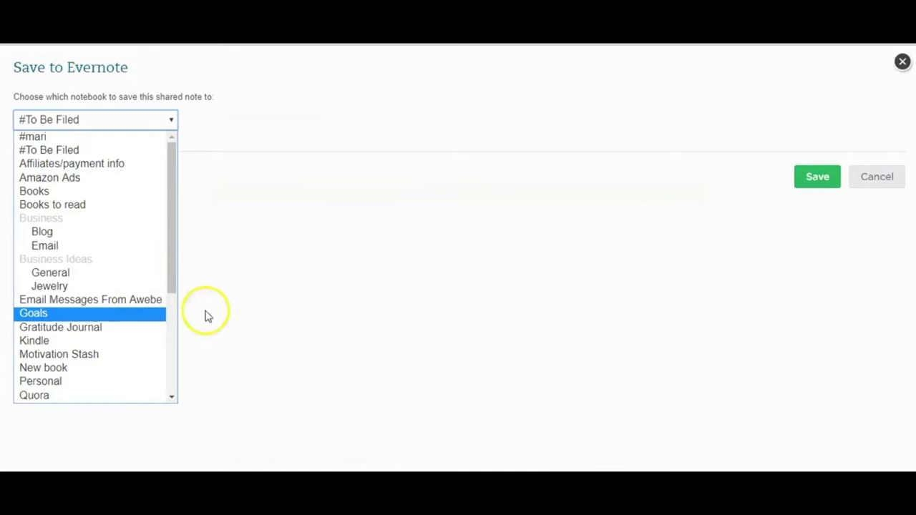
key("Escape")
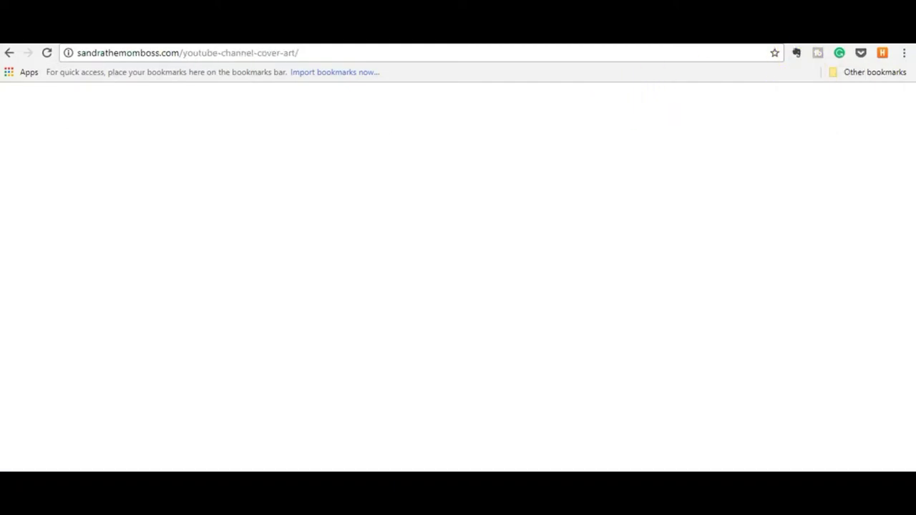
- Scroll through the 'YouTube Channel Cover Art Made Easy with Canva' blog post
scroll(437, 311, "down", 4)
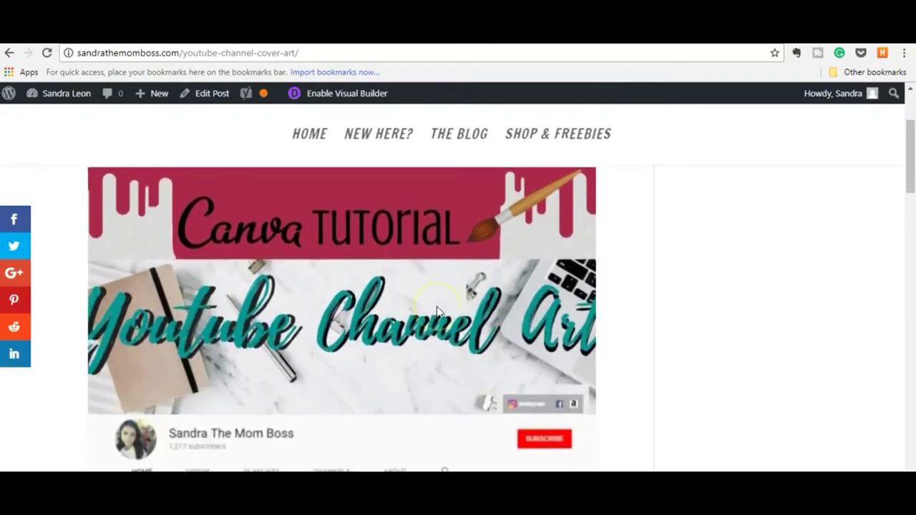
scroll(438, 312, "down", 10)
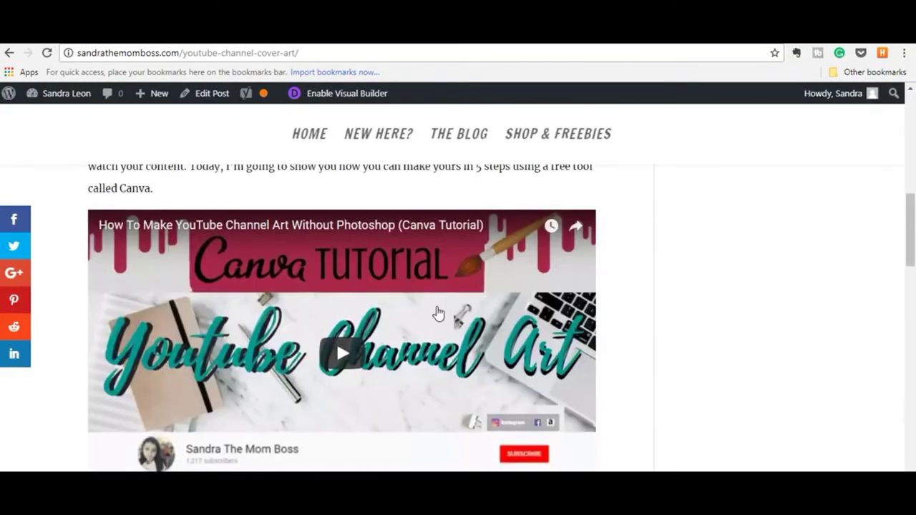
scroll(436, 311, "down", 7)
scroll(436, 312, "up", 1)
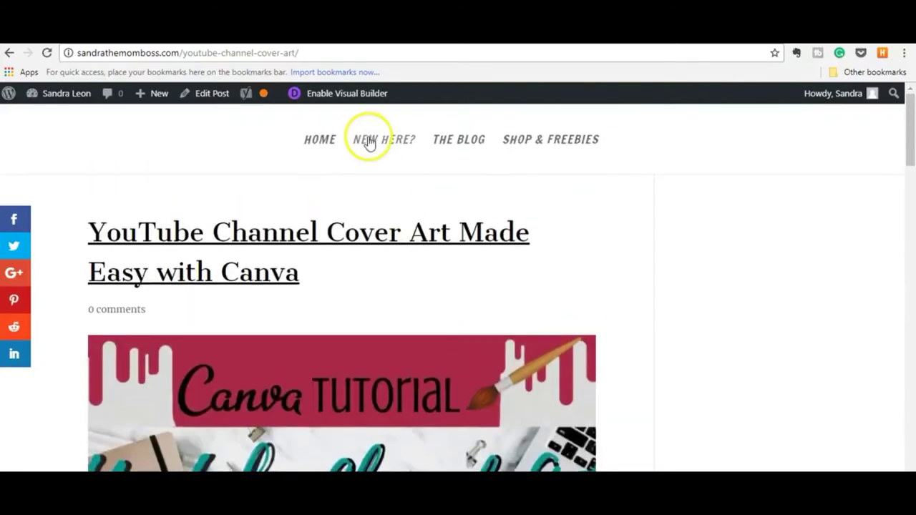
- Clip the blog post into #To Be Filed using the personal account
left_click(797, 54)
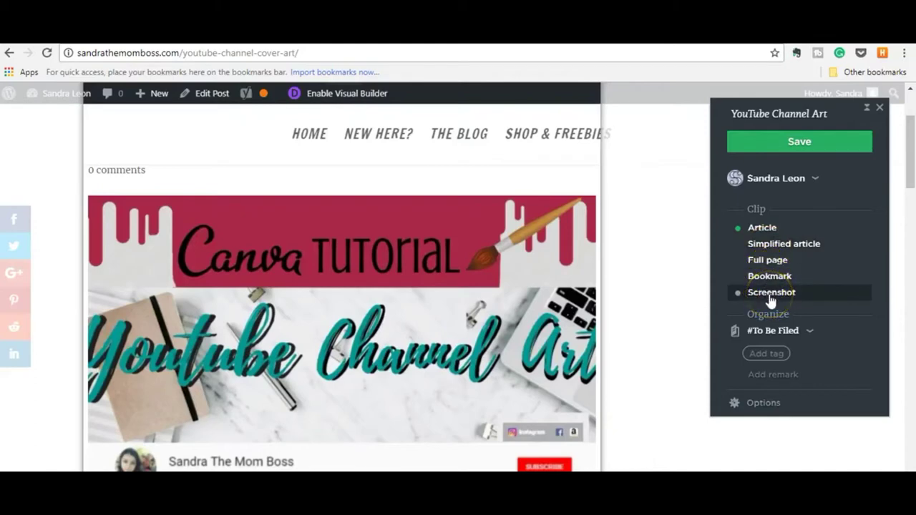
left_click(789, 333)
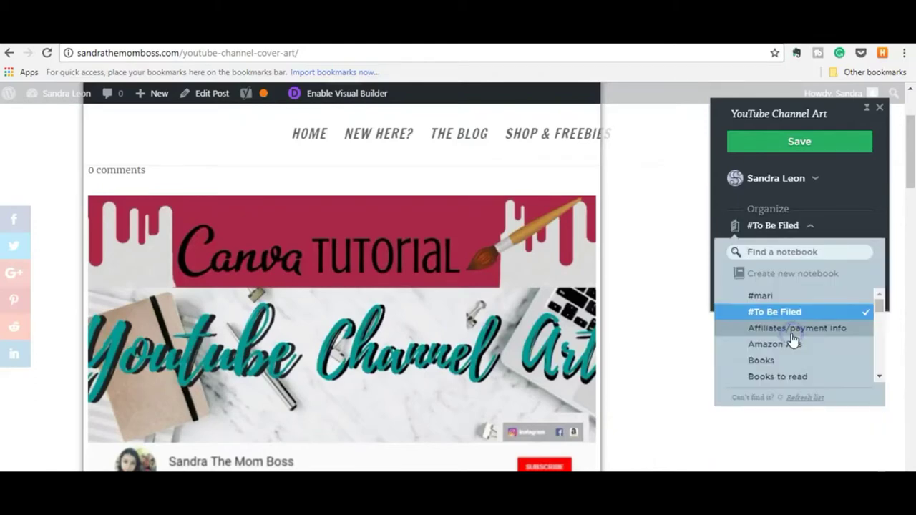
left_click(841, 235)
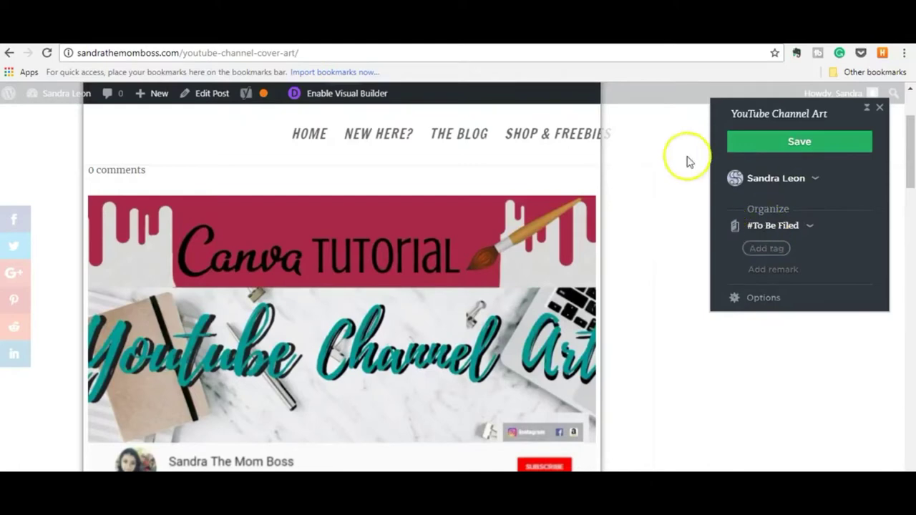
left_click(790, 180)
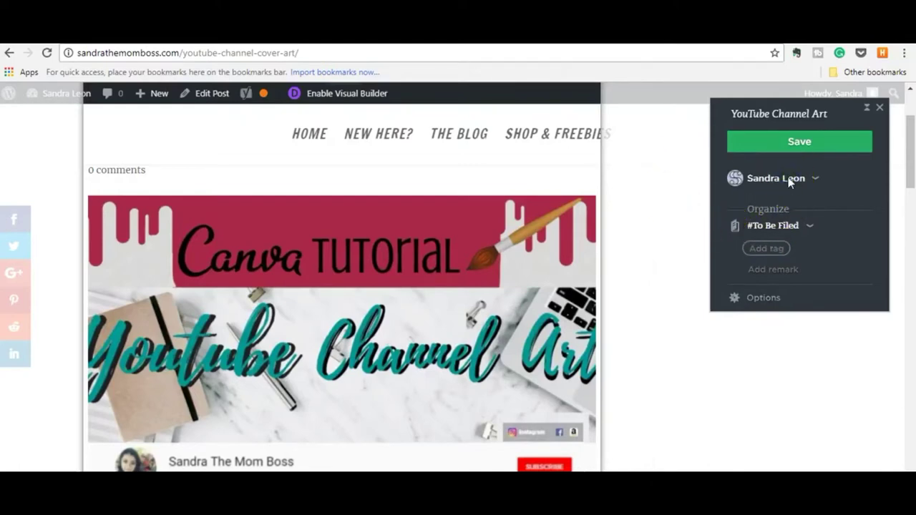
left_click(790, 183)
left_click(790, 180)
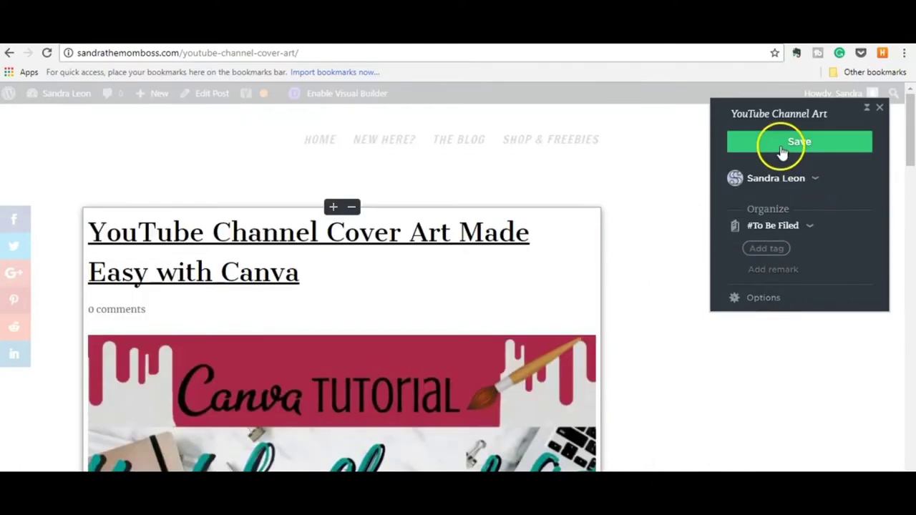
left_click(783, 149)
- Open the clipped YouTube Channel Art note in the #To Be Filed notebook
left_click(114, 33)
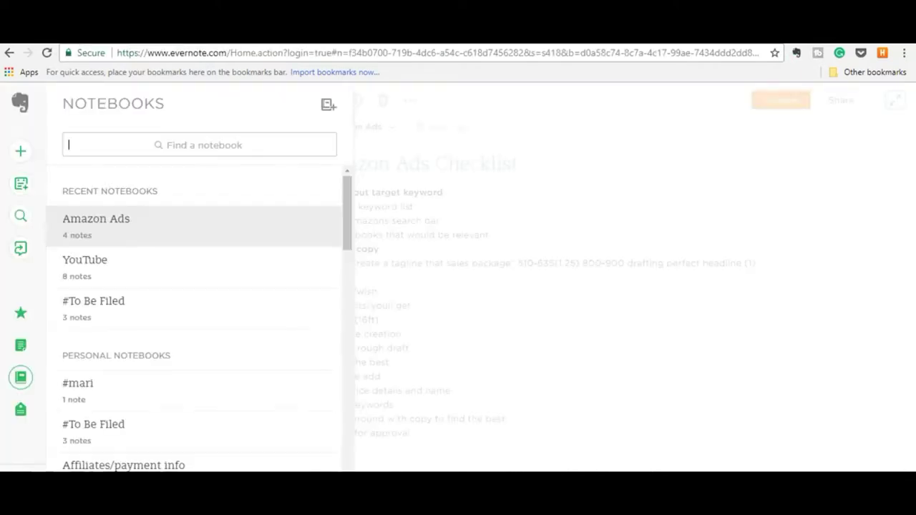
left_click(82, 315)
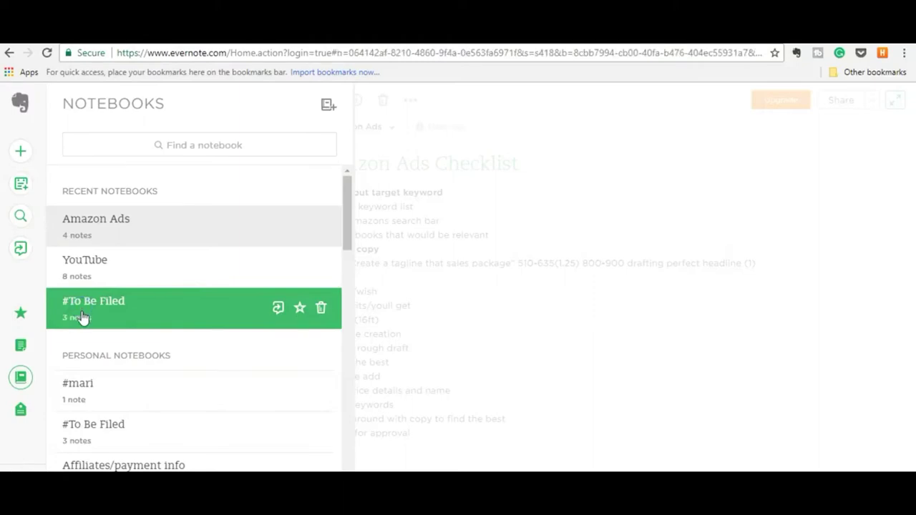
left_click(82, 318)
left_click(98, 376)
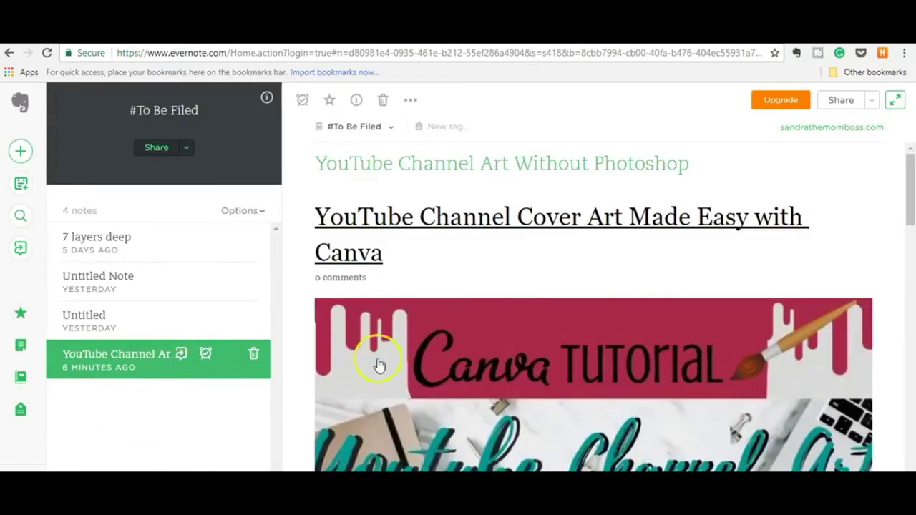
- Replace the selected words in the Step #4 sentence with 'a'
scroll(535, 344, "down", 15)
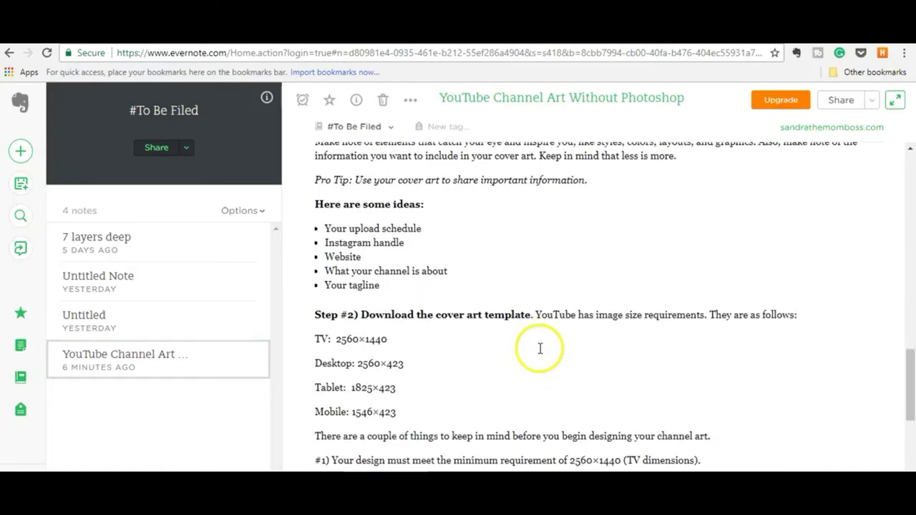
scroll(501, 322, "down", 5)
left_click_drag(442, 280, 418, 284)
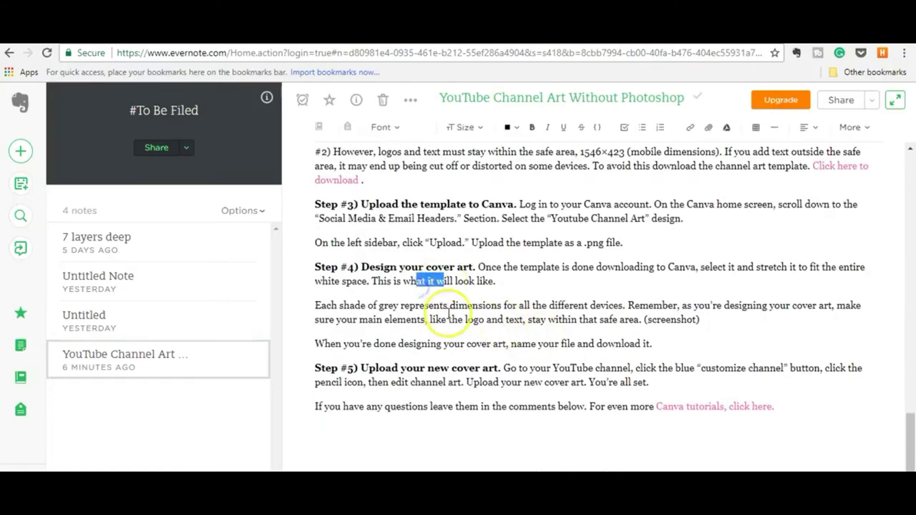
key("BackSpace")
type("a")
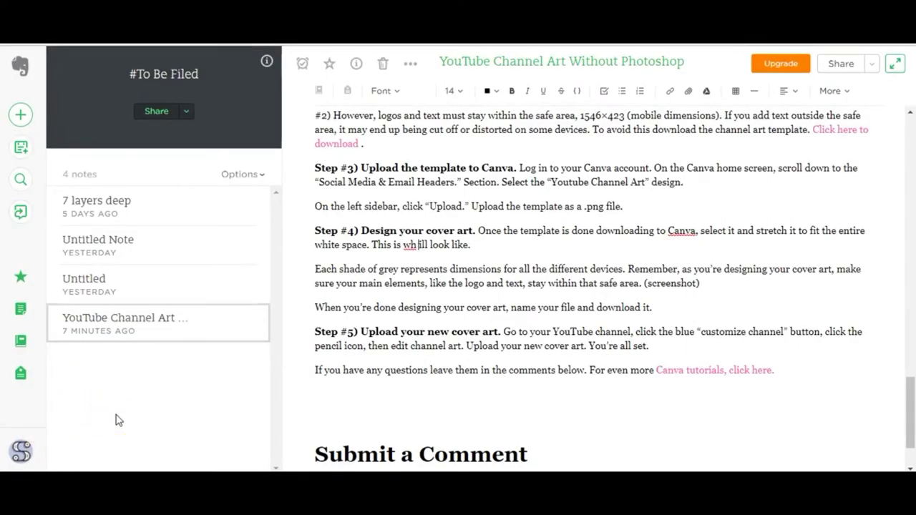
- Try dragging the Music notebook to a new position within the YouTube stack
left_click(33, 342)
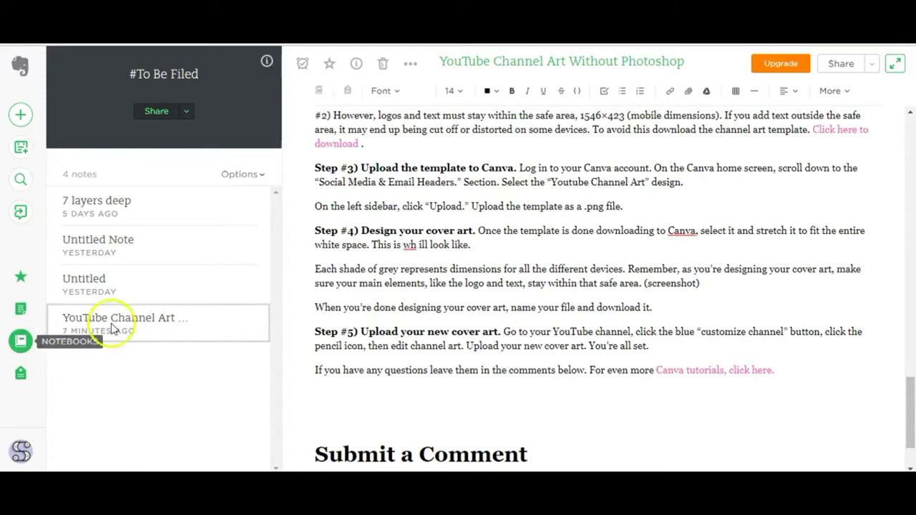
scroll(191, 312, "down", 5)
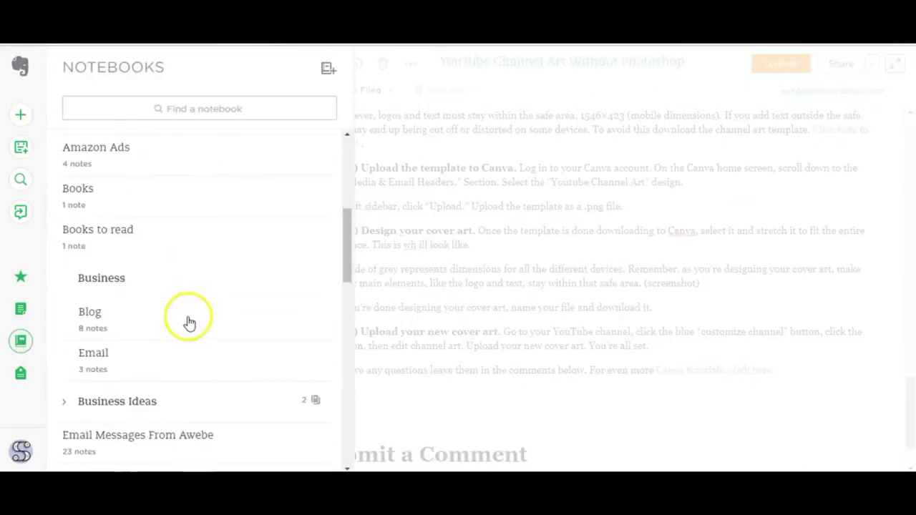
scroll(189, 323, "down", 10)
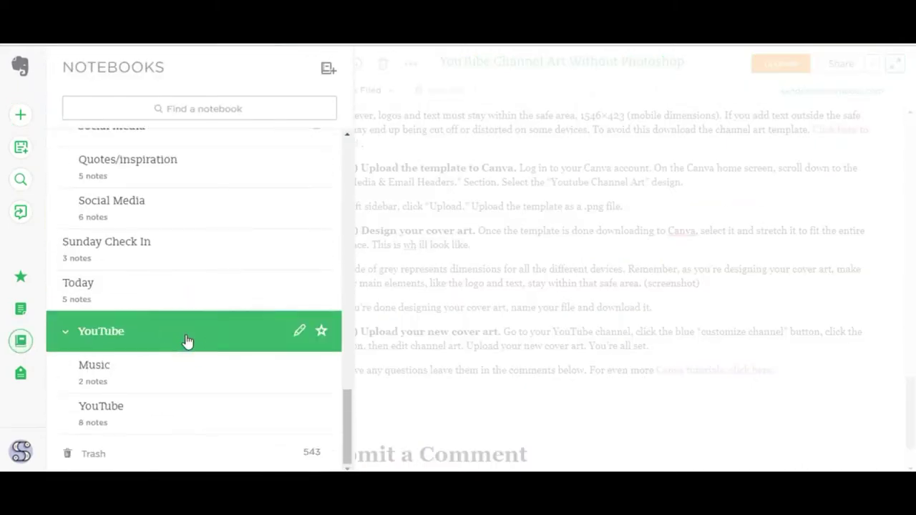
scroll(188, 341, "up", 10)
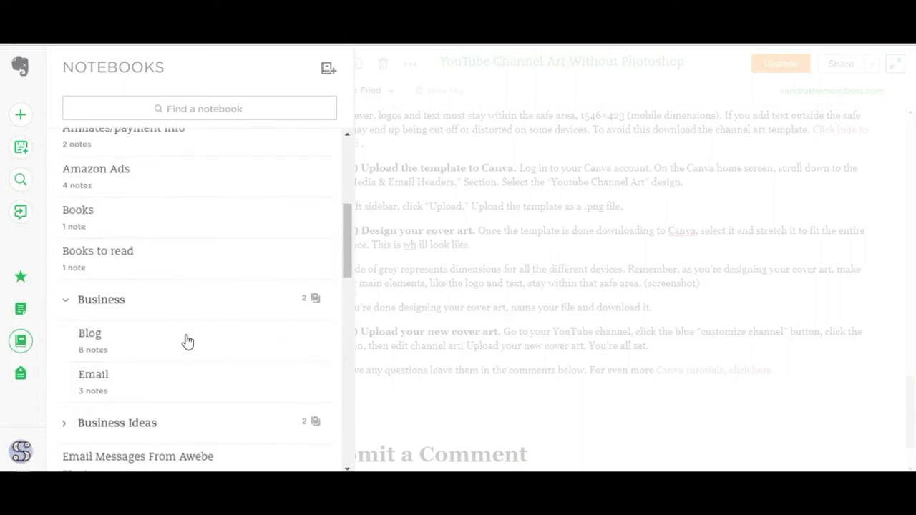
scroll(188, 341, "up", 5)
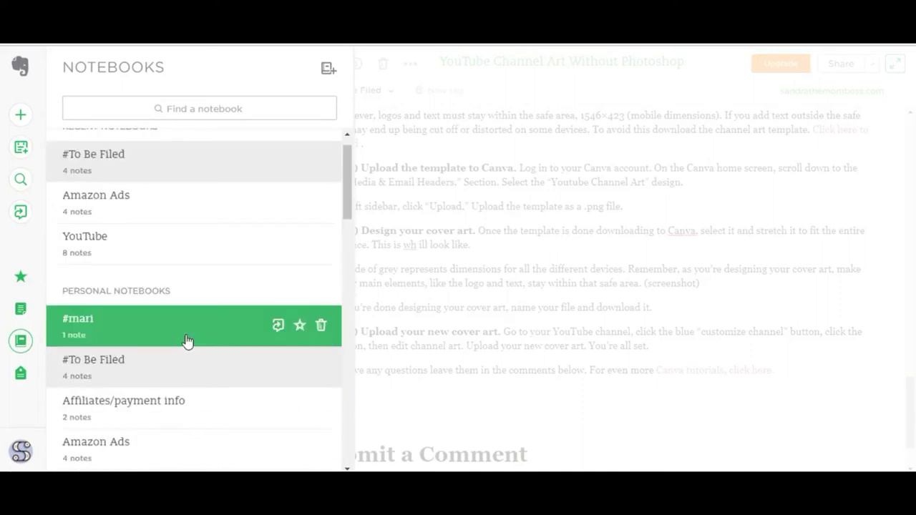
scroll(188, 341, "down", 4)
scroll(185, 345, "down", 10)
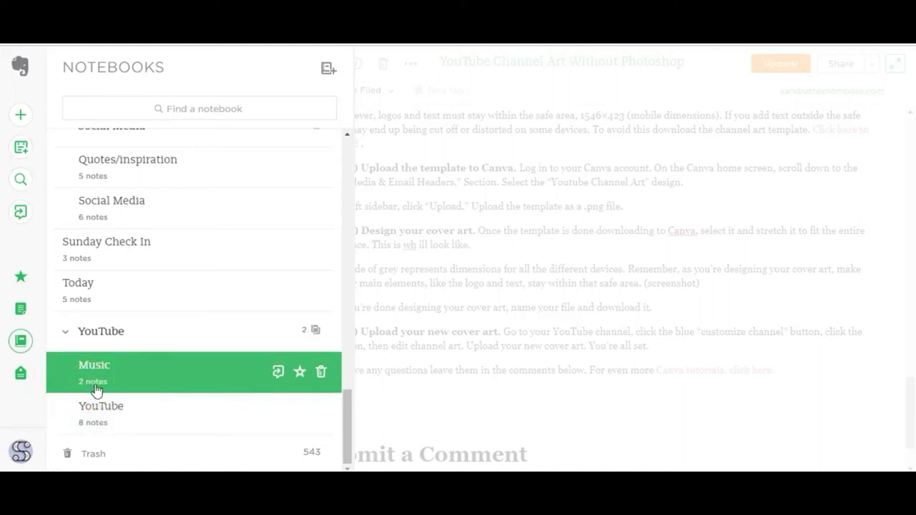
mouse_move(96, 391)
left_mouse_down()
mouse_move(59, 374)
mouse_move(126, 394)
mouse_move(70, 365)
mouse_move(136, 389)
mouse_move(100, 347)
mouse_move(112, 400)
mouse_move(81, 348)
mouse_move(98, 414)
left_mouse_up()
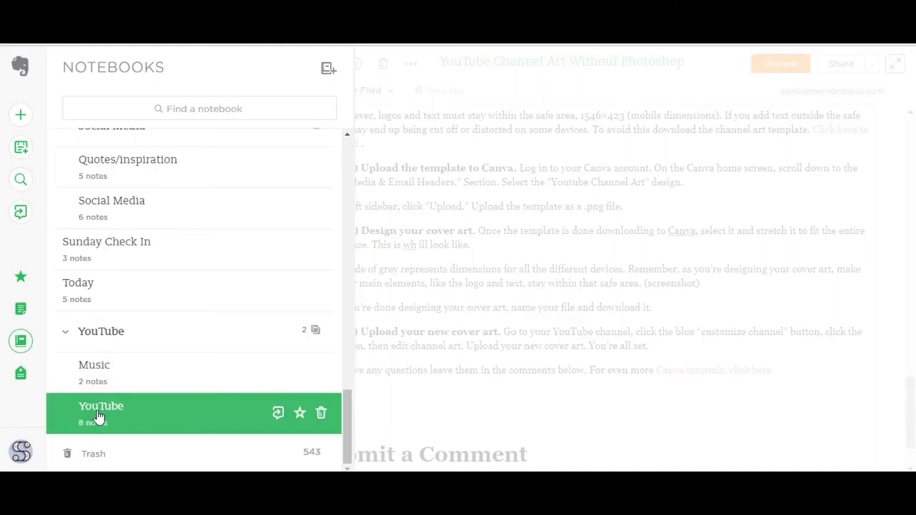
- Open the YouTube notebook and scroll through its notes
left_click(98, 417)
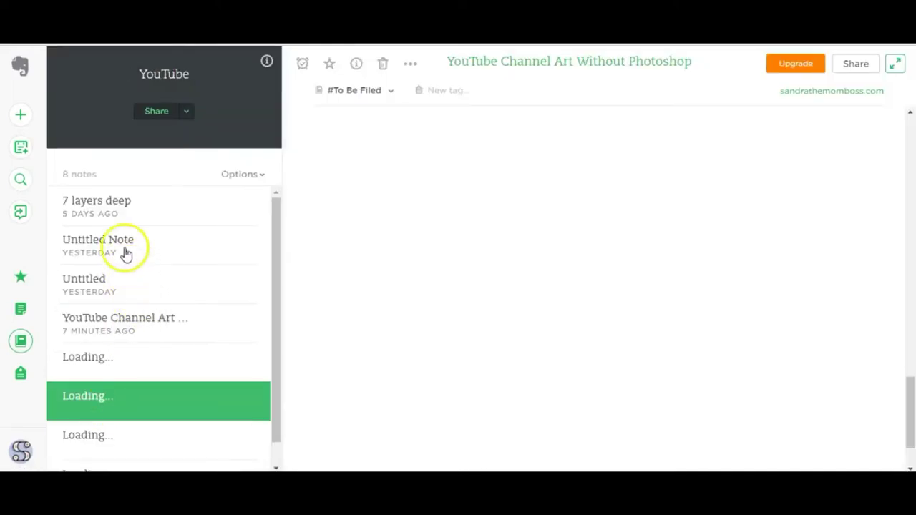
scroll(148, 303, "down", 1)
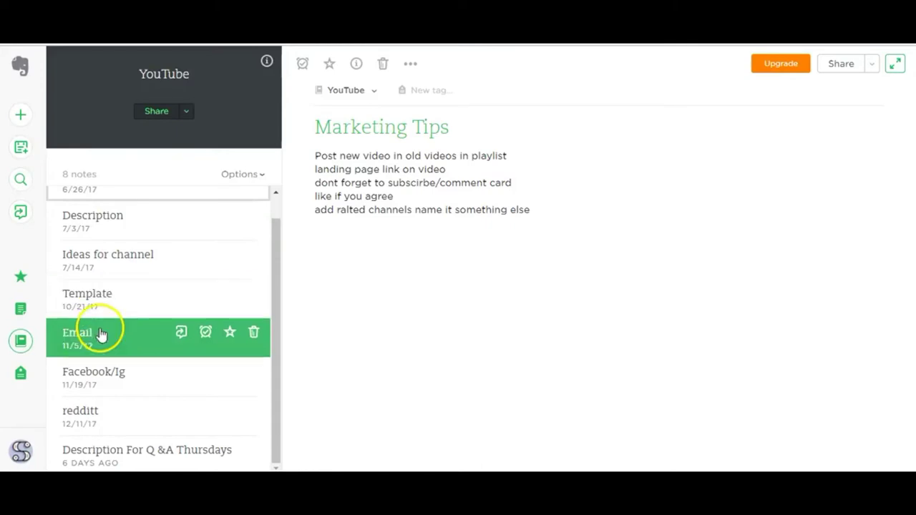
scroll(123, 432, "up", 1)
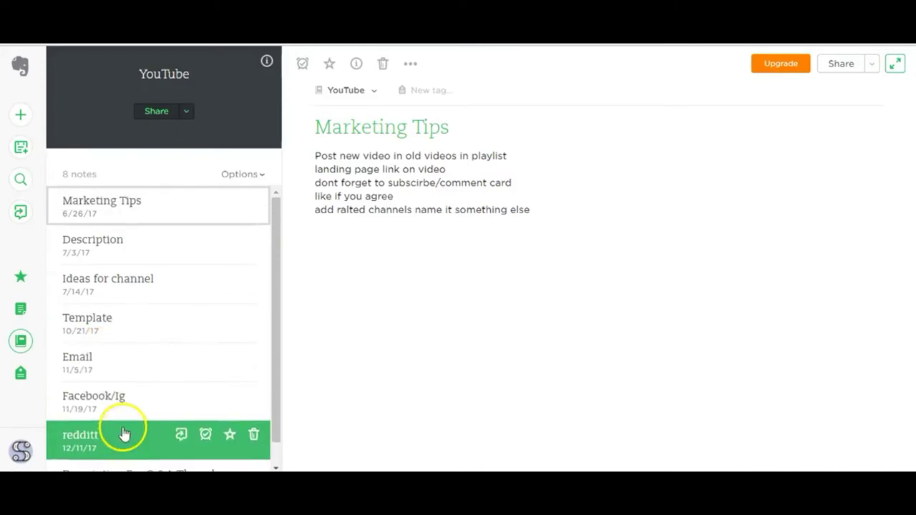
- View the Music notebook's Ikson - Utopia note, then return to the notebooks list
left_click(21, 341)
scroll(96, 383, "down", 10)
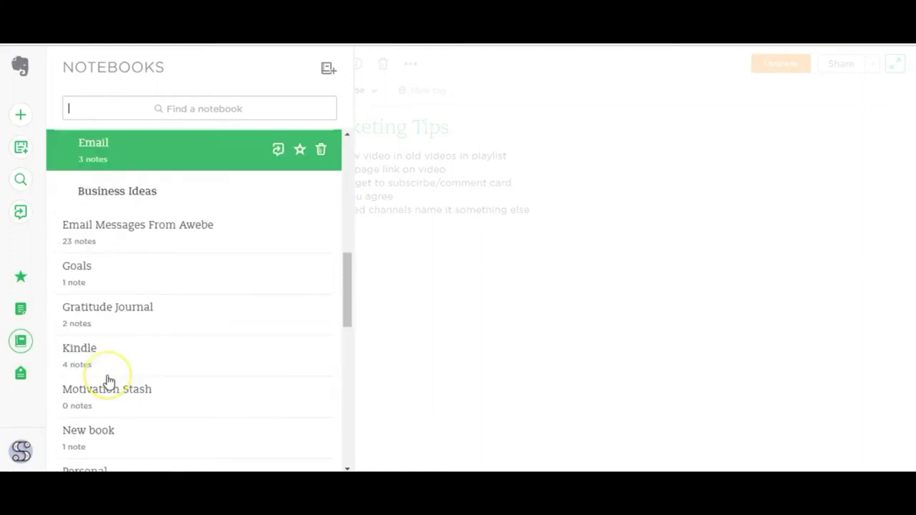
scroll(108, 381, "down", 5)
left_click(107, 381)
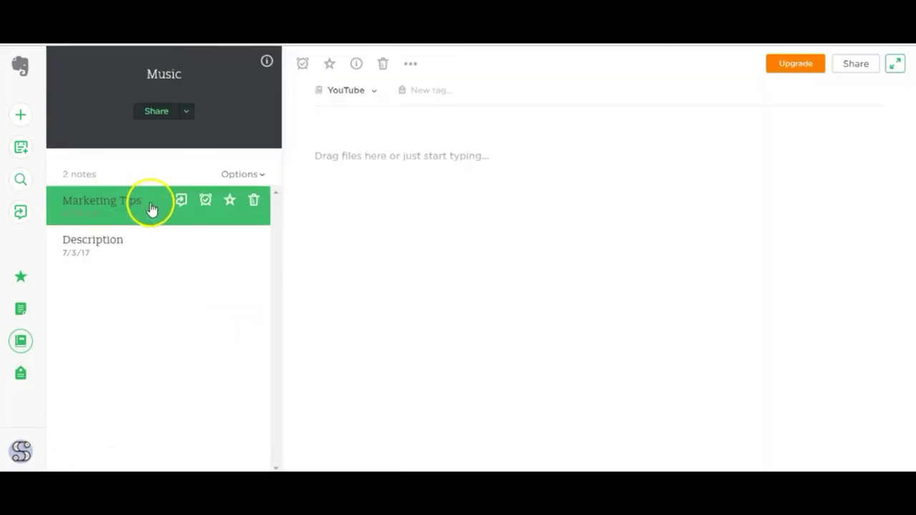
left_click(100, 249)
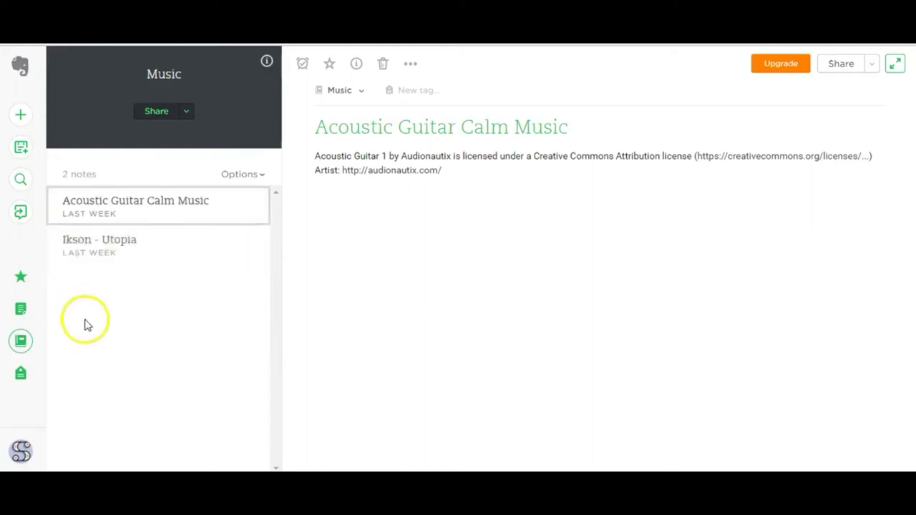
left_click(20, 342)
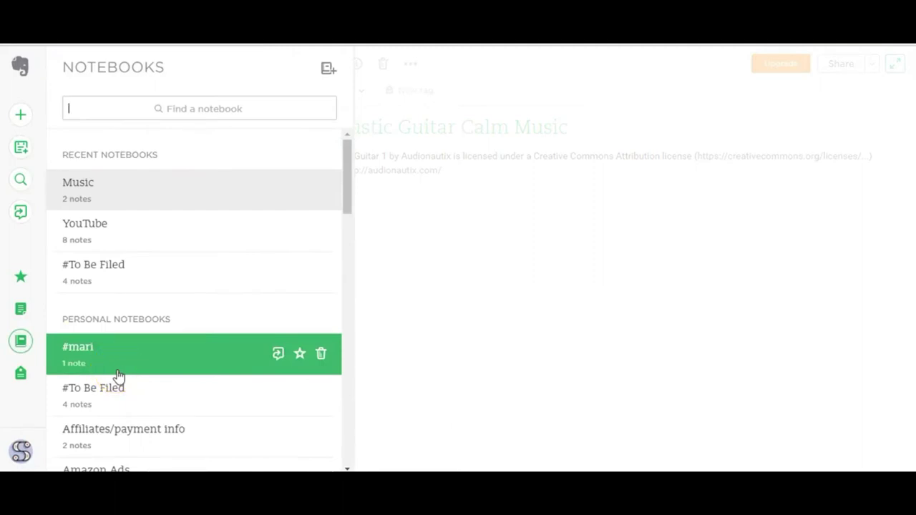
- Move Email and Amazon Ads into the Business stack, then drop Books to read onto Books
scroll(123, 375, "down", 5)
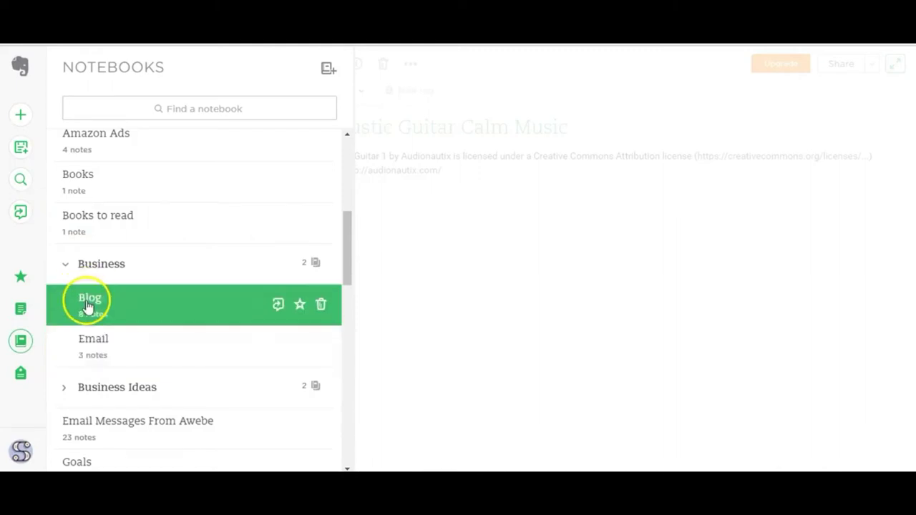
left_click_drag(85, 356, 105, 341)
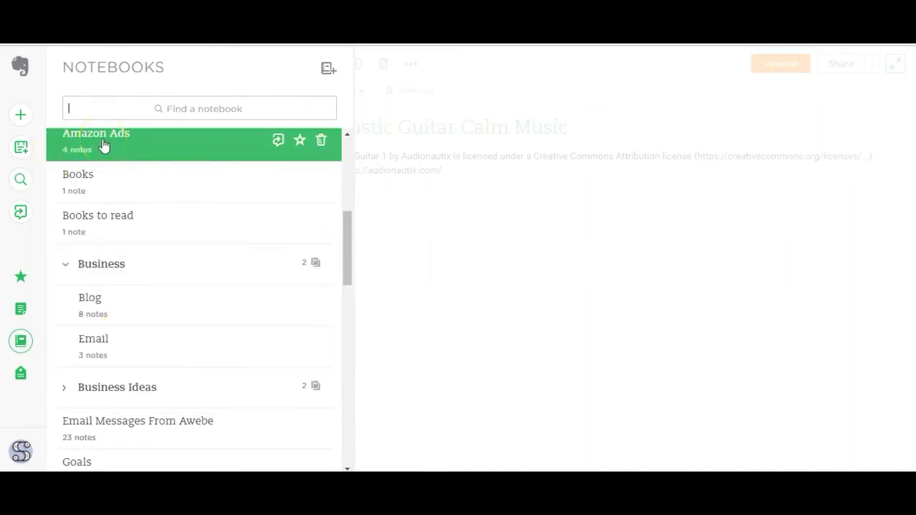
left_click(140, 320)
left_click_drag(141, 320, 121, 313)
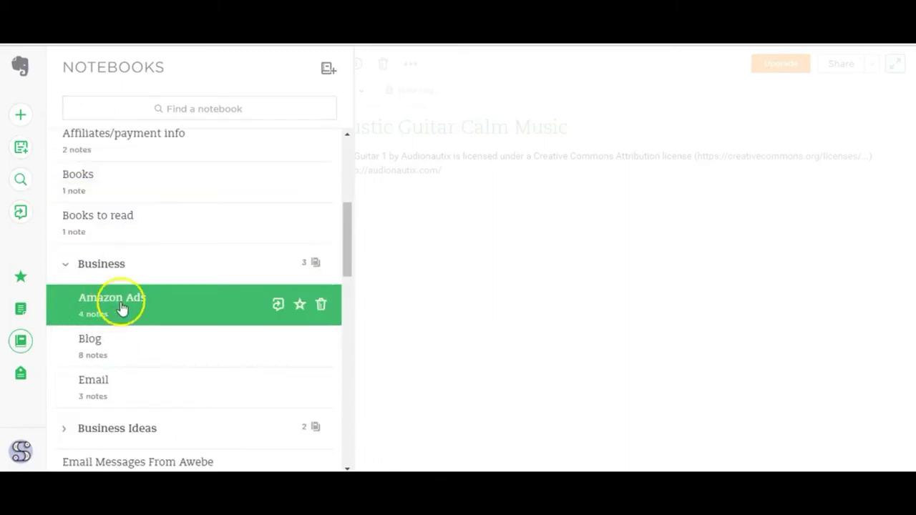
scroll(102, 372, "up", 1)
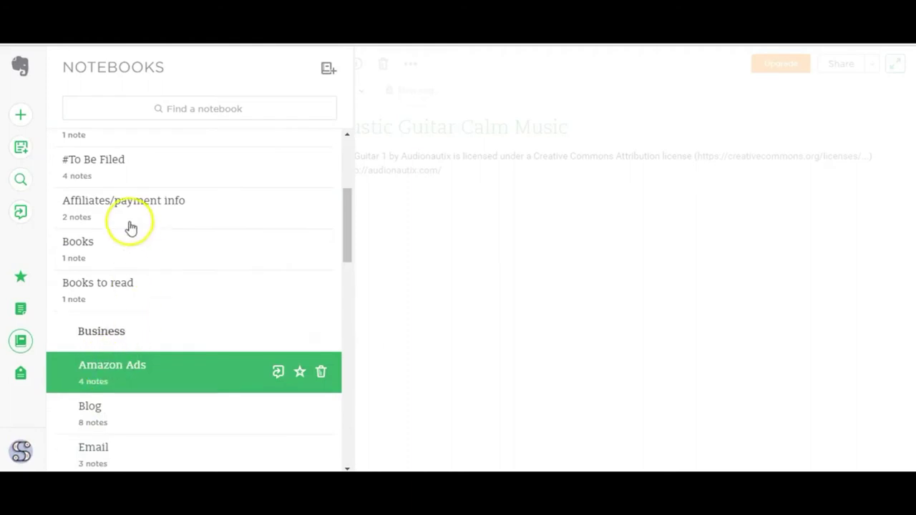
left_click_drag(87, 289, 100, 257)
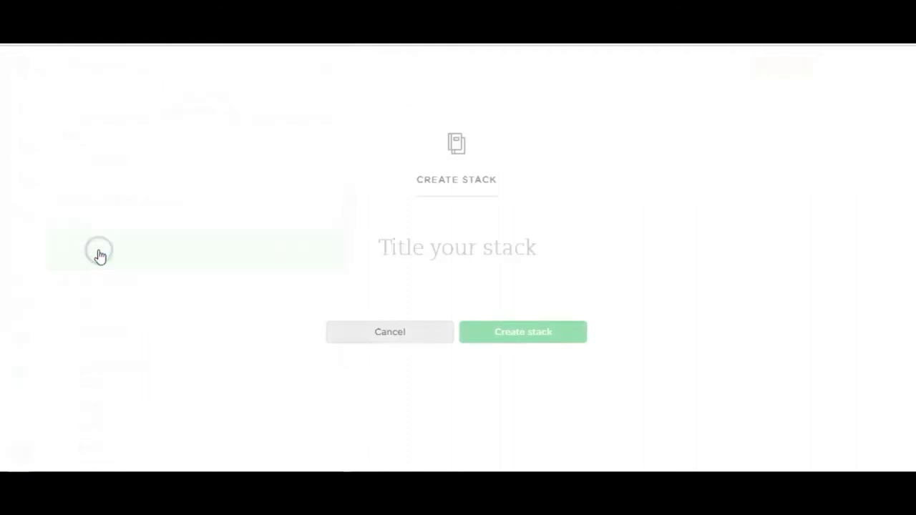
- Name the new stack of Books and Books to read 'Learning' and create it
left_click(435, 242)
type("Learning")
left_click(504, 335)
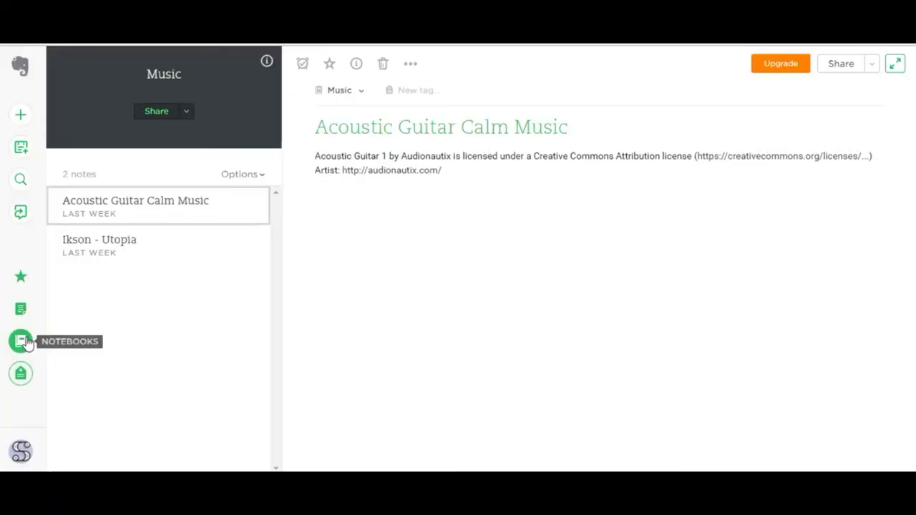
- Review the notebook list down to the Learning stack, glance at Tags, and return to notebooks
left_click(23, 342)
scroll(197, 239, "down", 5)
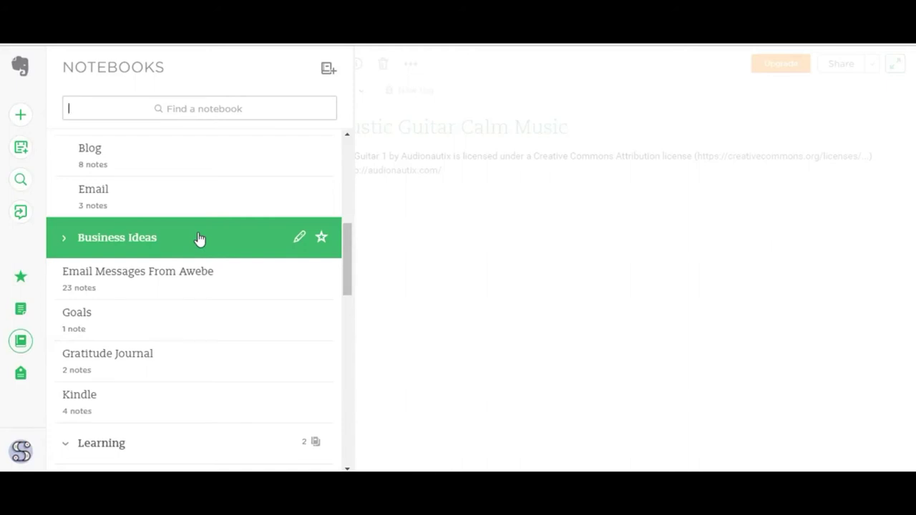
scroll(199, 244, "down", 3)
scroll(199, 248, "up", 3)
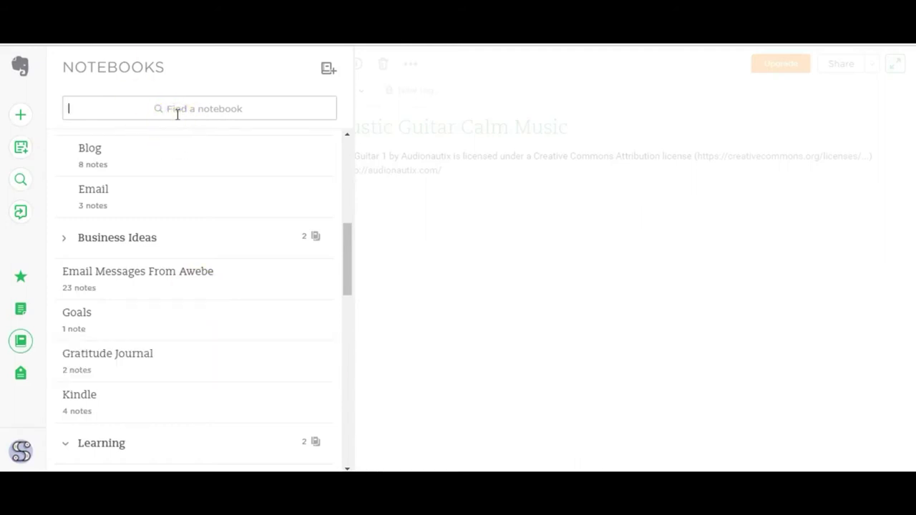
left_click(26, 379)
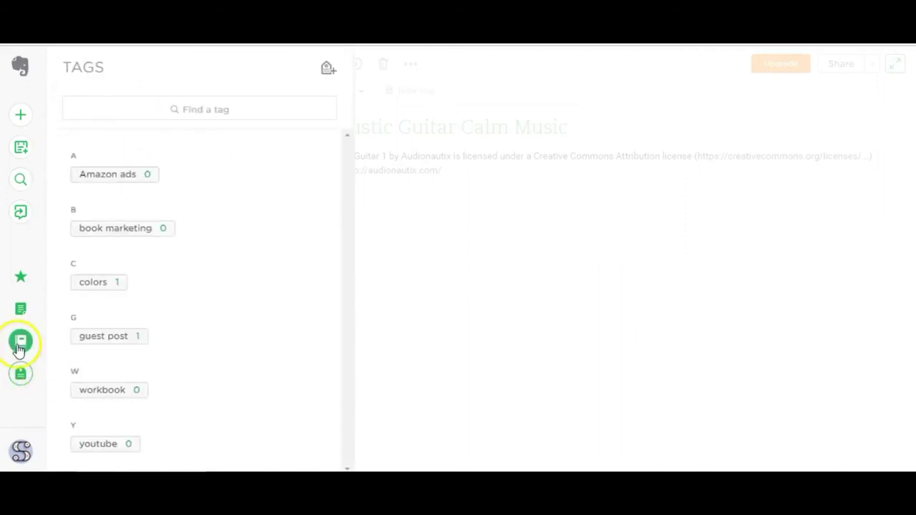
left_click(187, 109)
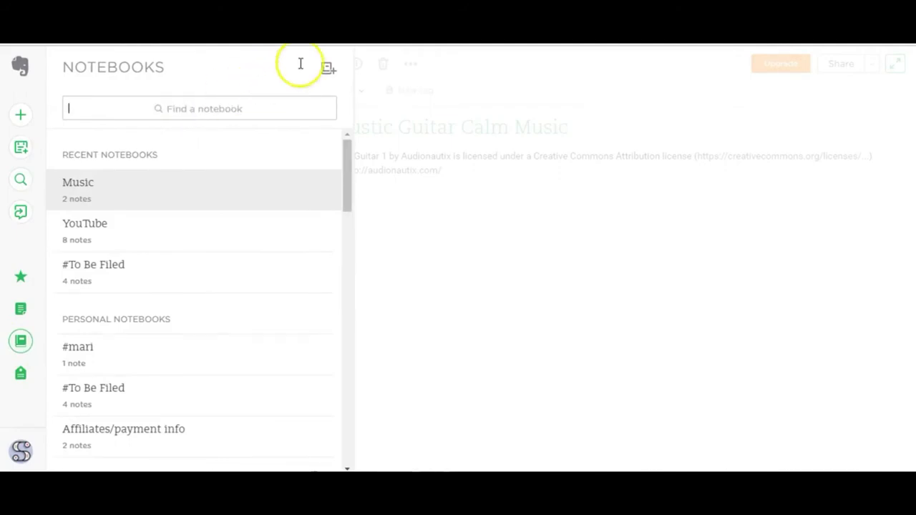
- Filter notebooks for 'social', then open the full-page note search across all notebooks
left_click(253, 110)
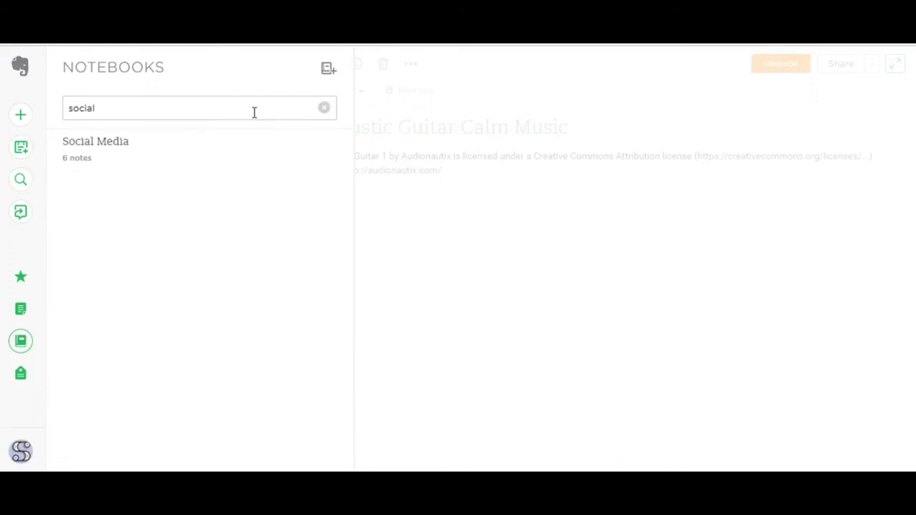
left_click(22, 183)
left_click(164, 163)
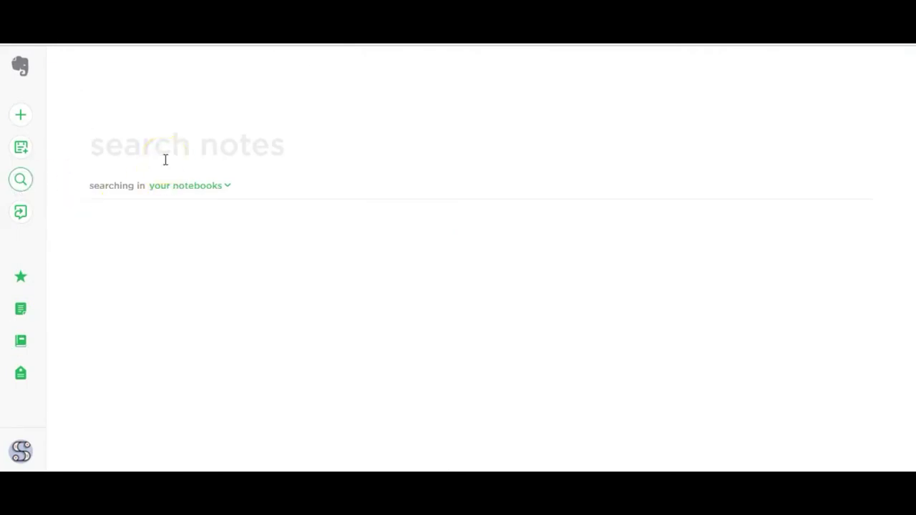
- Search all notes for 'Description', check Kindle Checklist, then open the Description note from 6 results
type("Description")
key("Return")
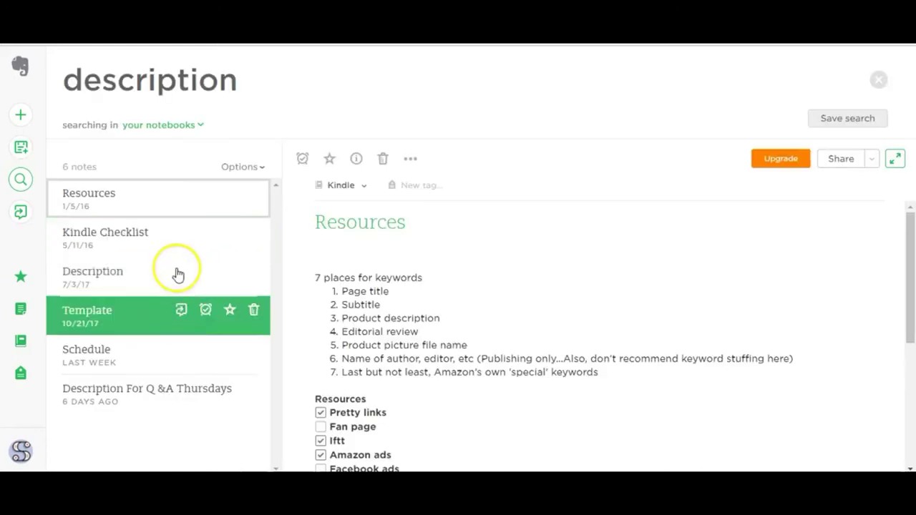
scroll(439, 323, "down", 3)
scroll(440, 323, "down", 2)
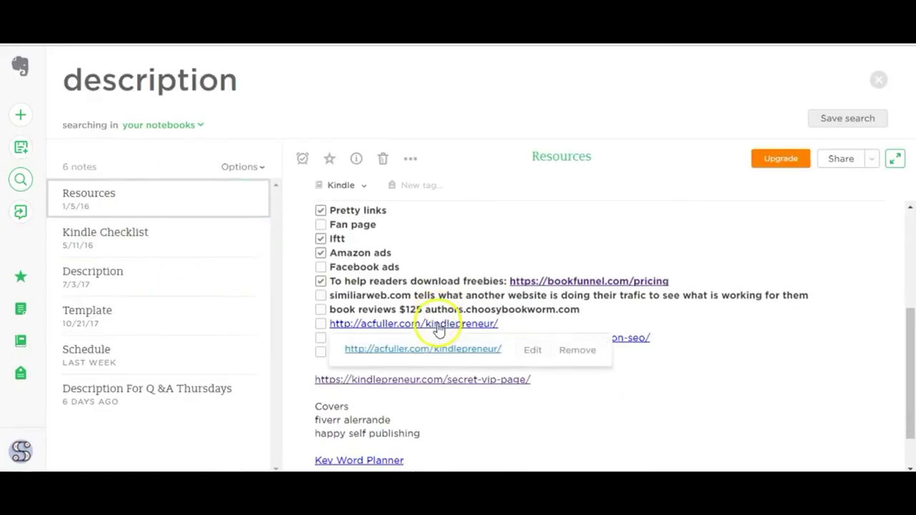
left_click(105, 236)
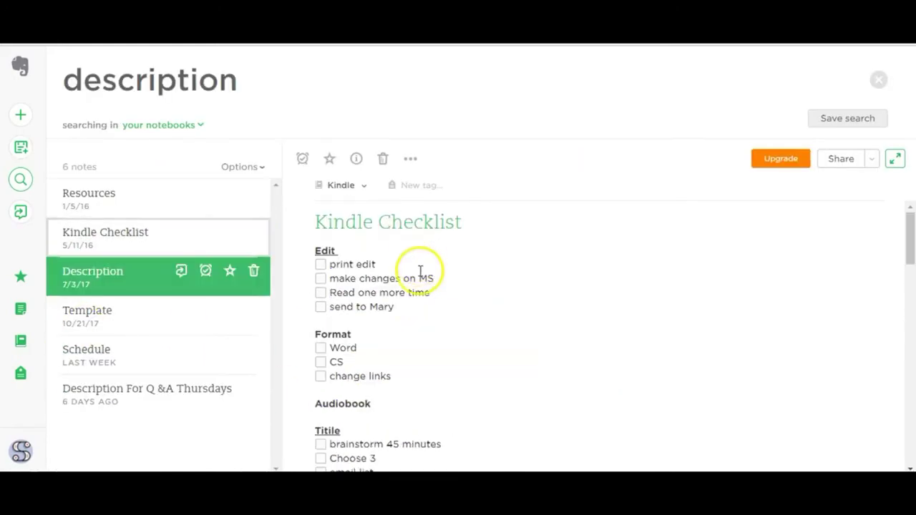
scroll(419, 270, "down", 10)
scroll(396, 332, "up", 3)
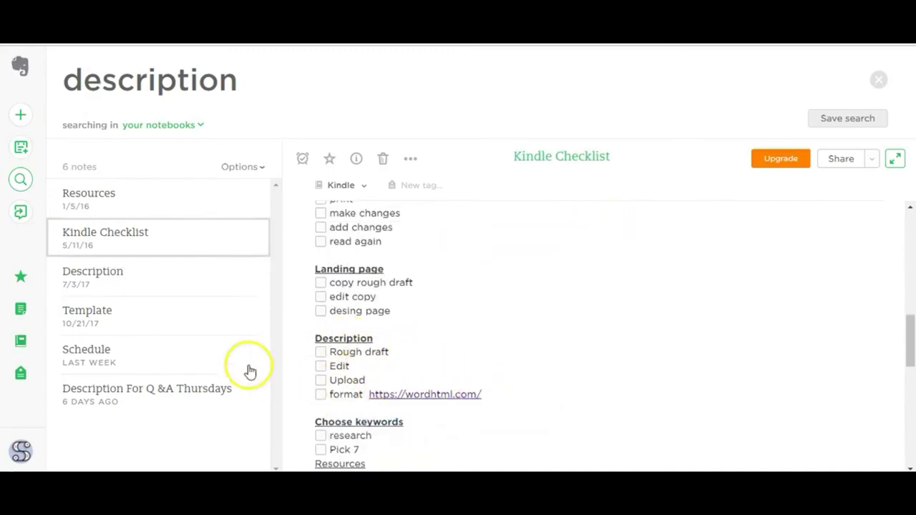
left_click(127, 290)
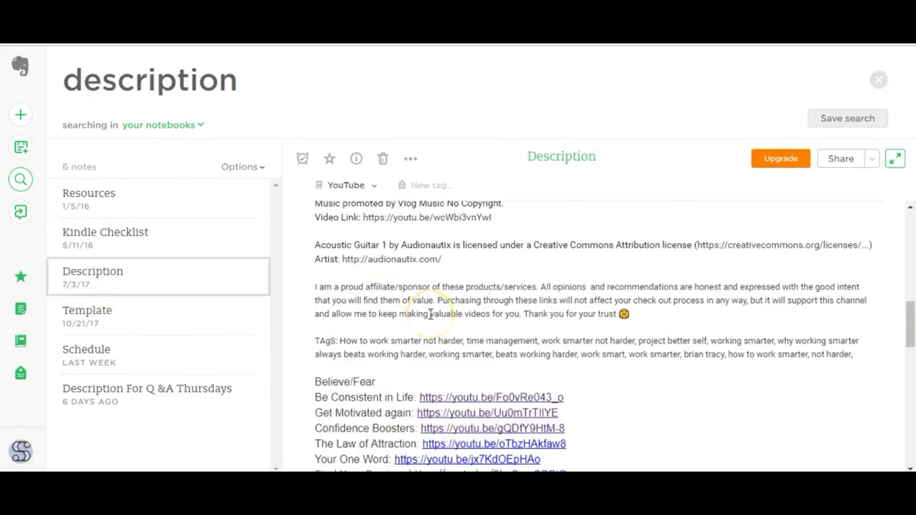
scroll(429, 314, "down", 10)
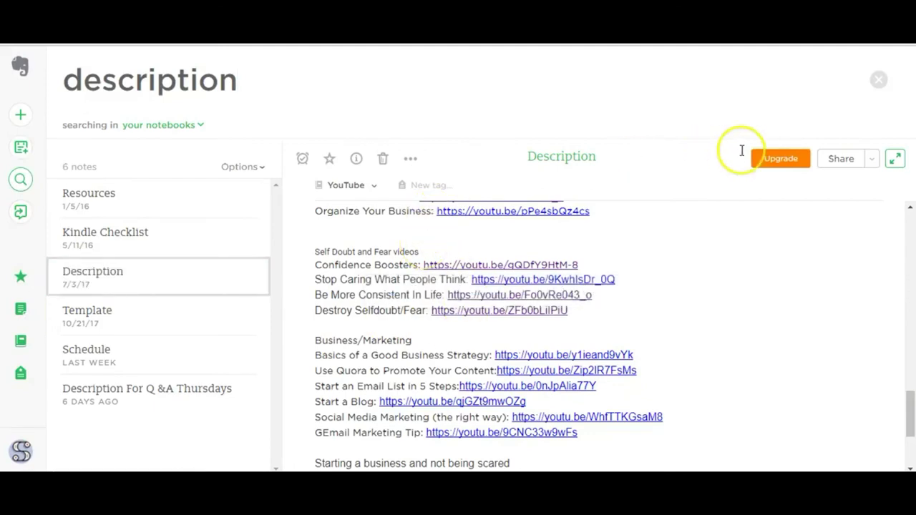
- Add the youtube tag to the Description note
left_click(423, 185)
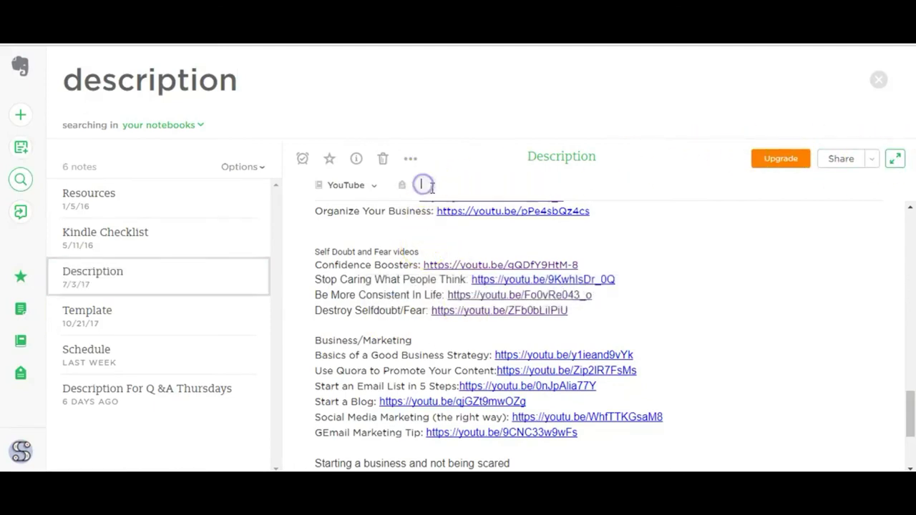
mouse_move(458, 212)
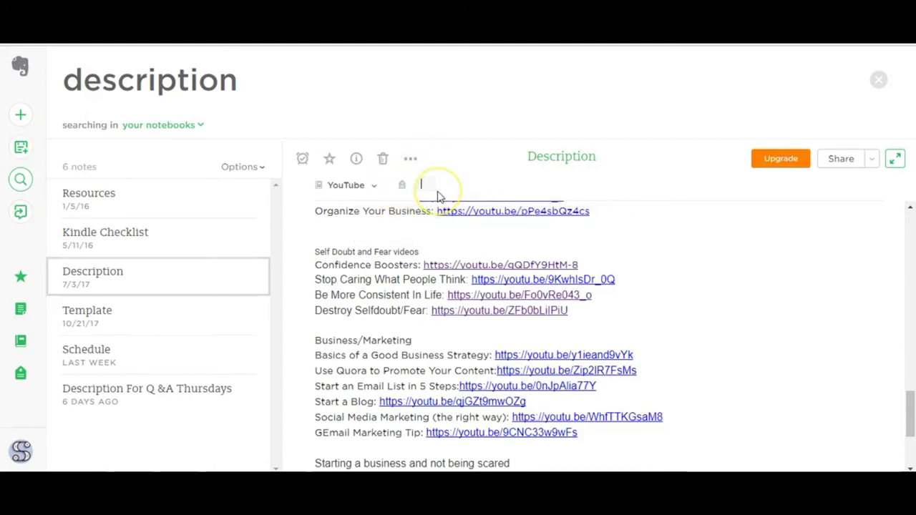
type("youtube")
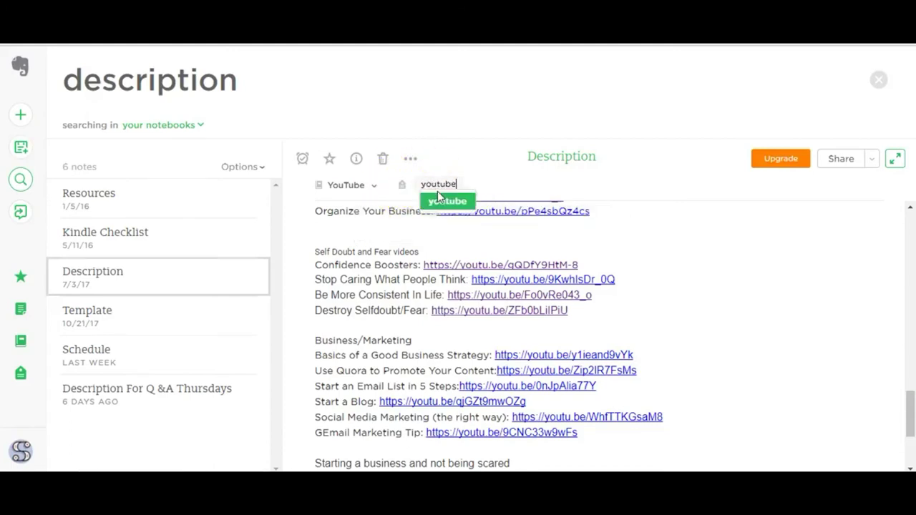
left_click(445, 200)
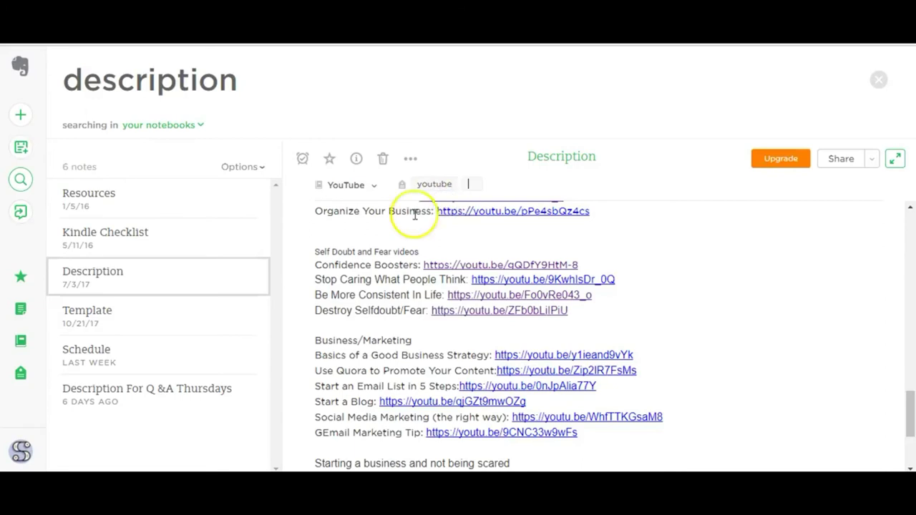
- Filter the notes list by the youtube tag, showing only the Description note
left_click(21, 375)
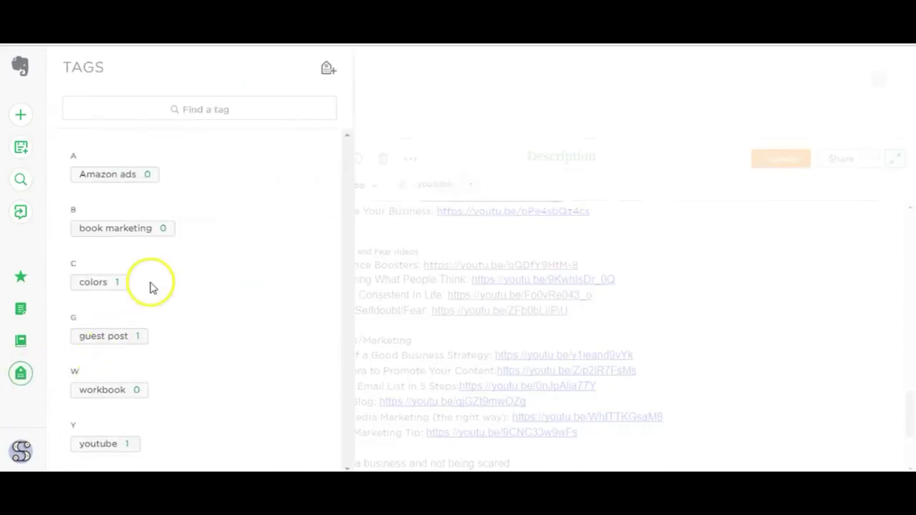
mouse_move(103, 437)
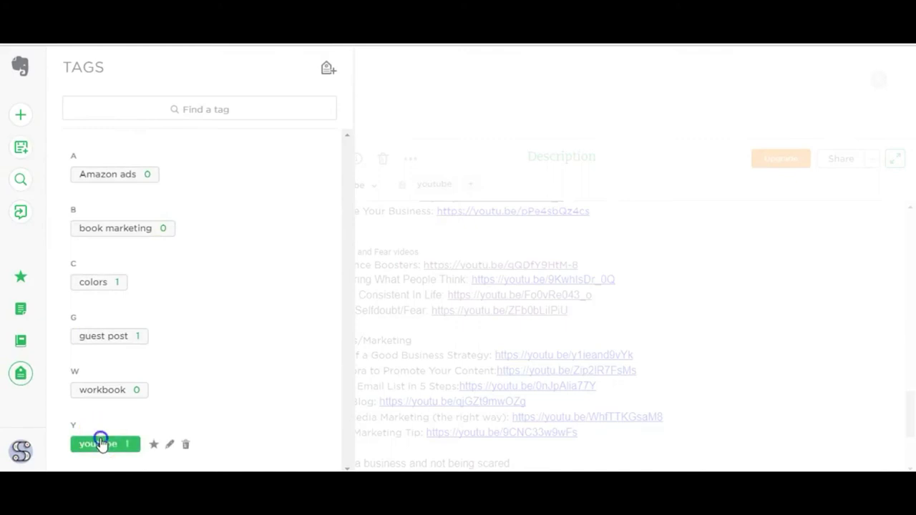
left_click(201, 430)
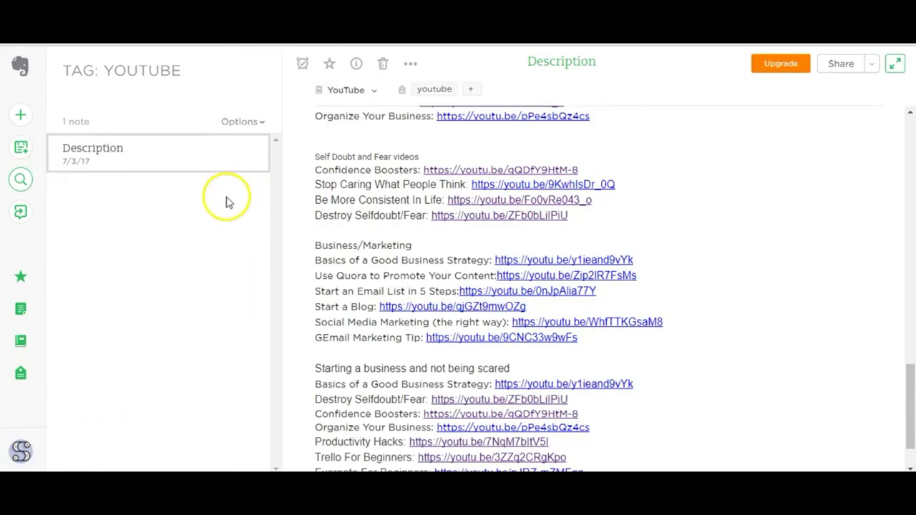
mouse_move(133, 166)
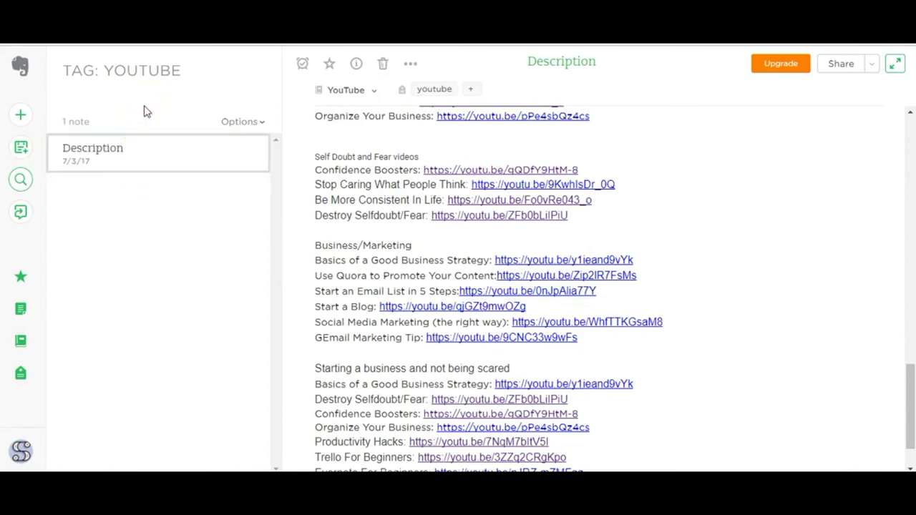
left_click(153, 133)
left_click(191, 166)
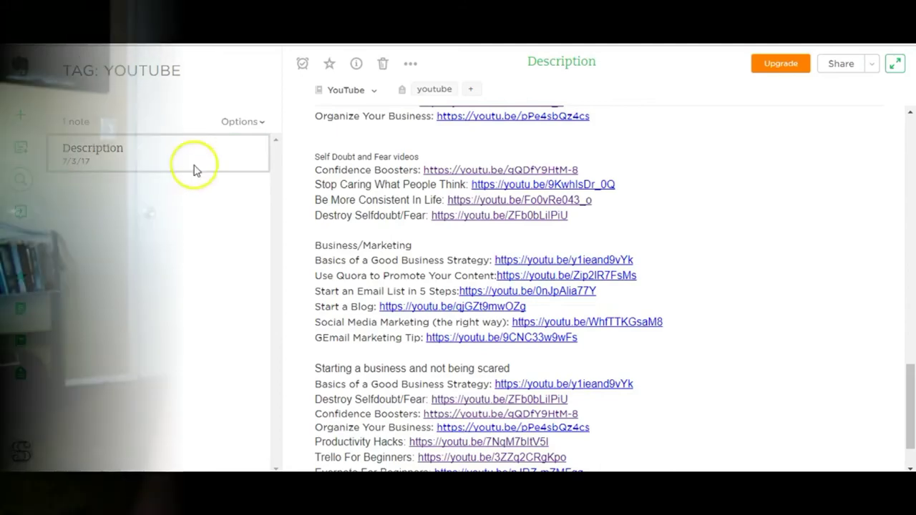